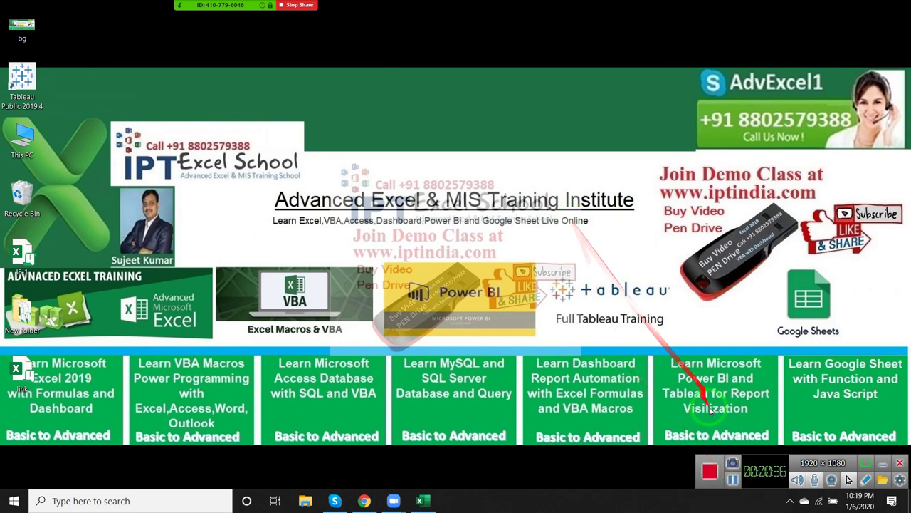
Refresh the desktop, then restore the Excel workbook from the taskbar and select D4.
right_click(614, 306)
click(636, 340)
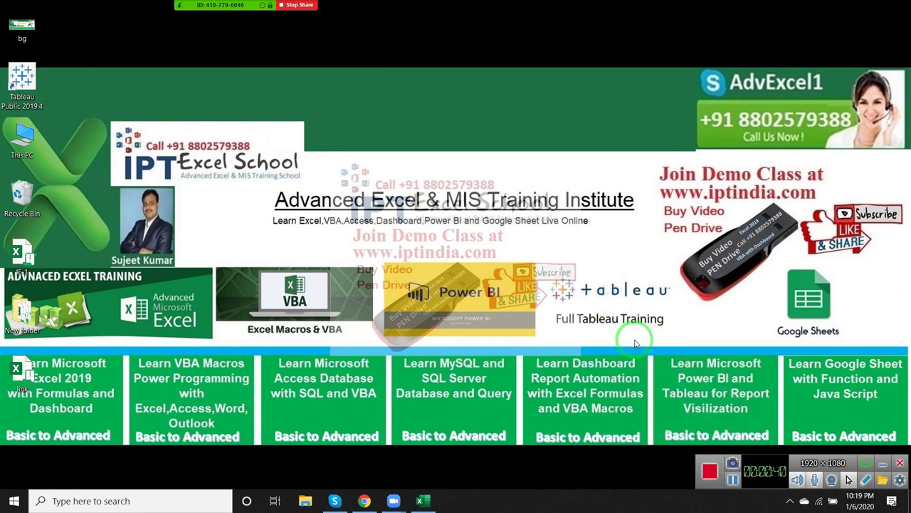
mouse_move(224, 5)
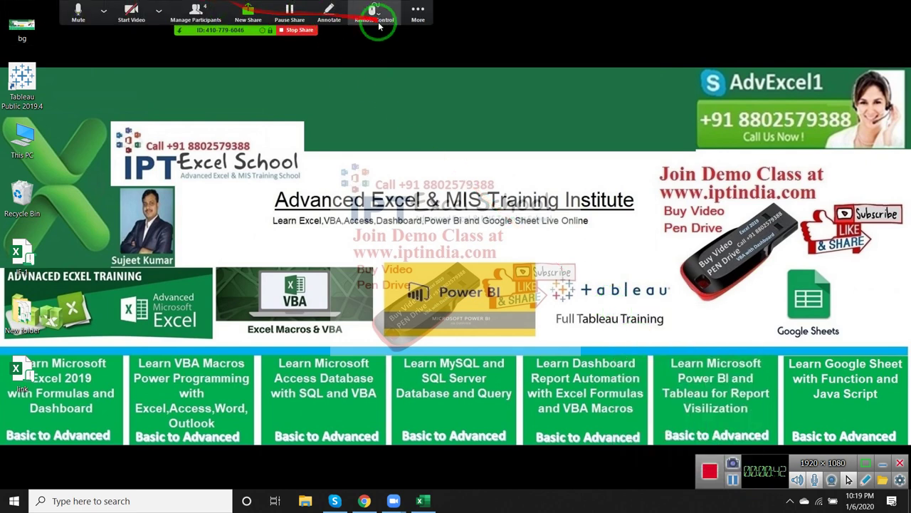
mouse_move(430, 507)
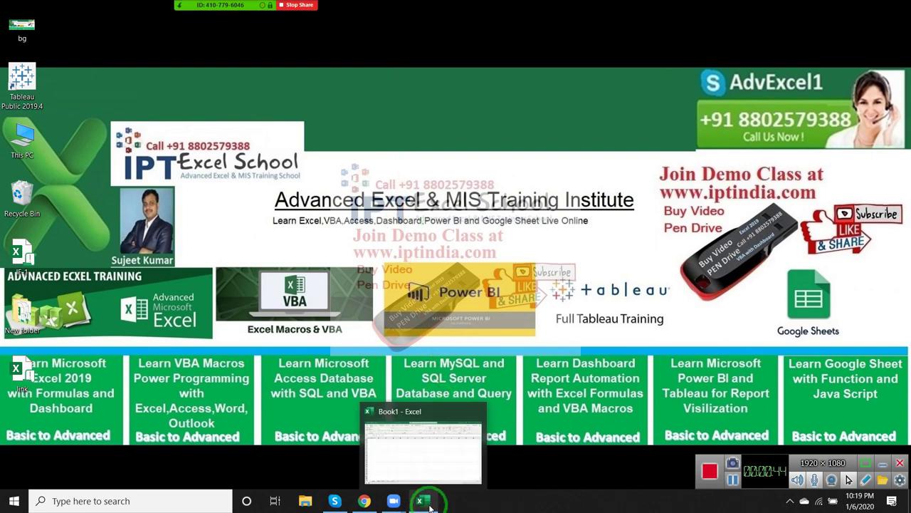
click(430, 504)
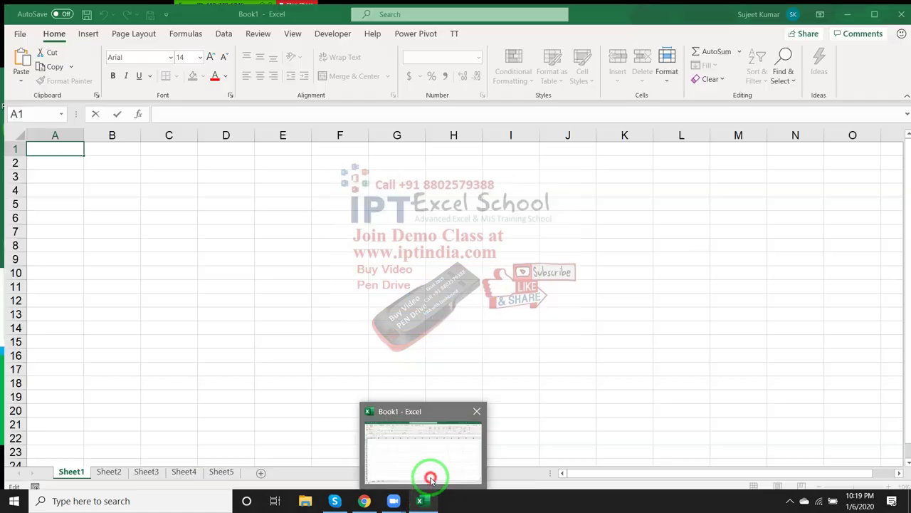
click(236, 186)
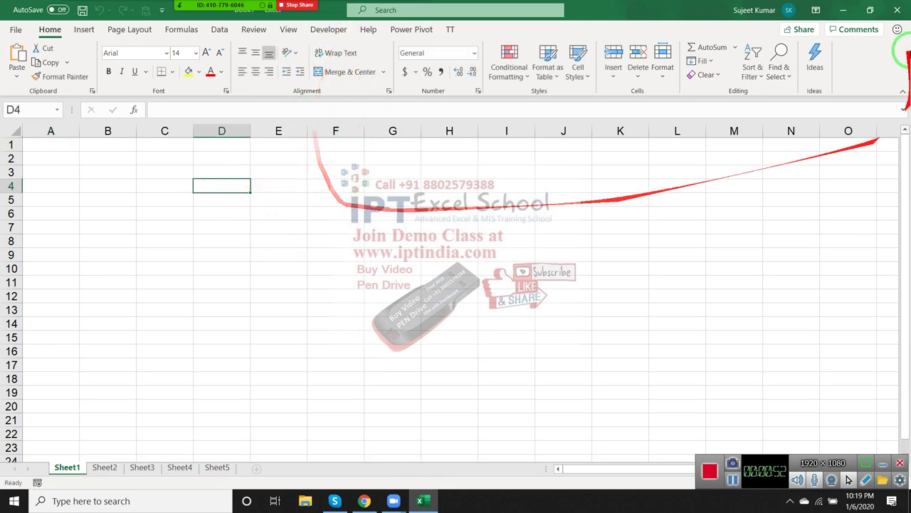
Minimize Excel, refresh the desktop twice, then restore Book1 and select cell B1.
click(843, 10)
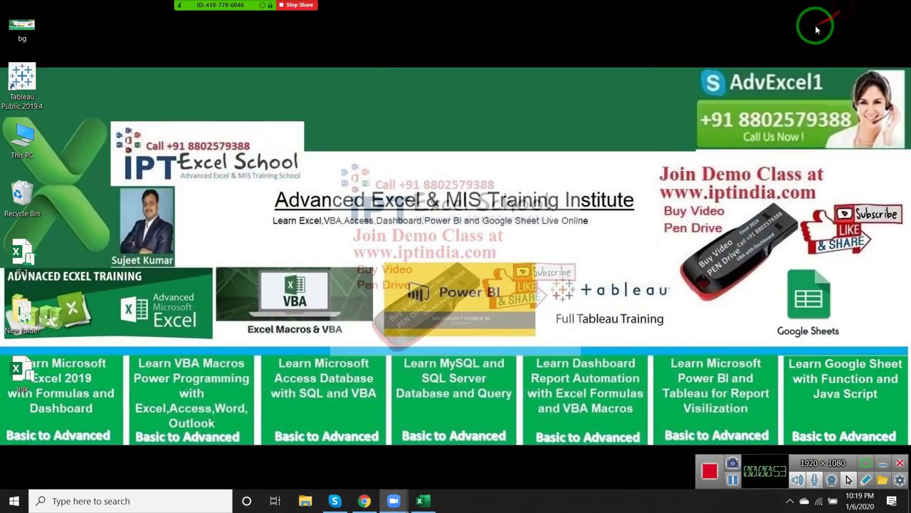
right_click(564, 127)
click(612, 169)
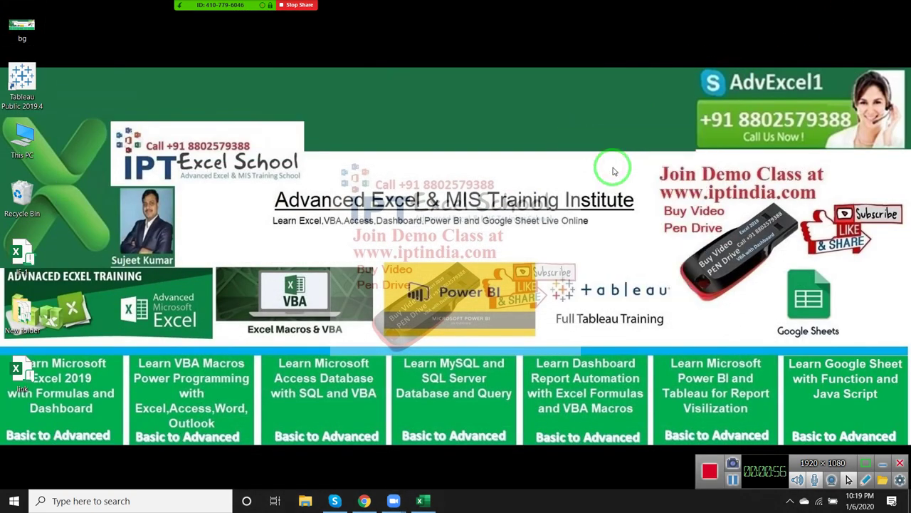
right_click(633, 150)
click(660, 178)
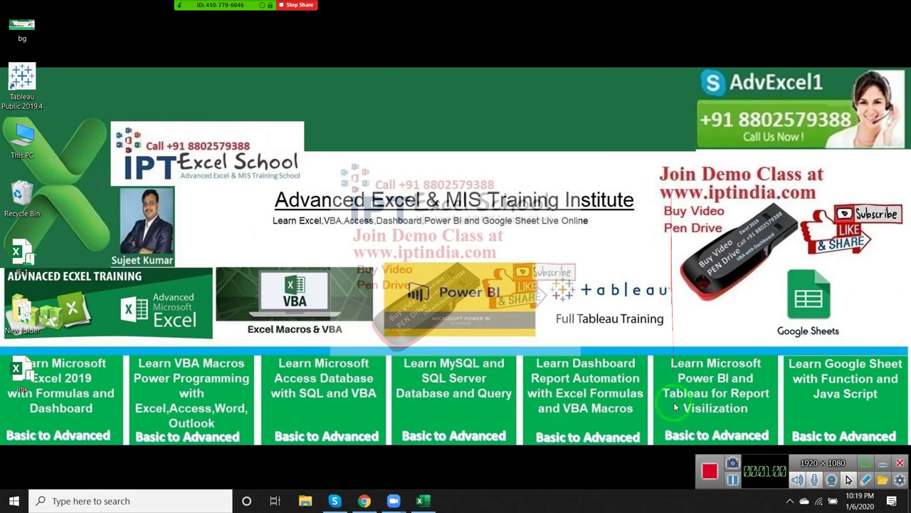
click(432, 505)
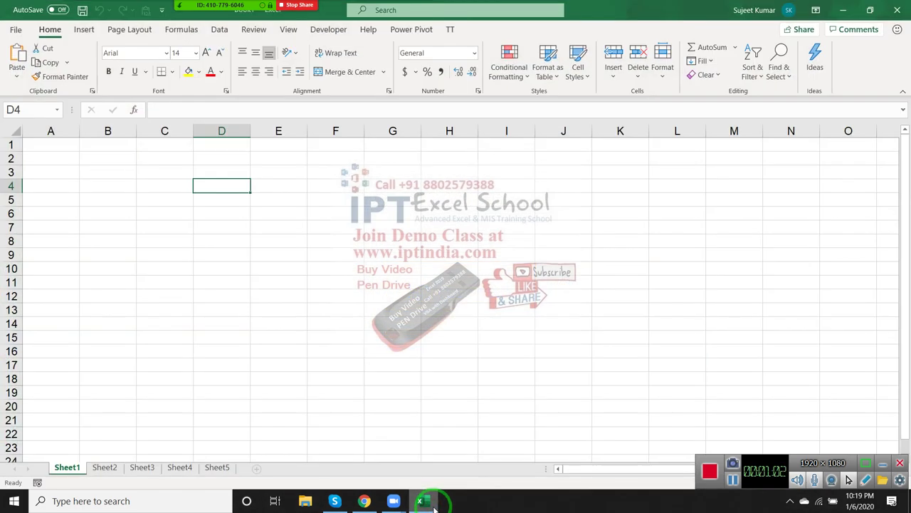
click(96, 146)
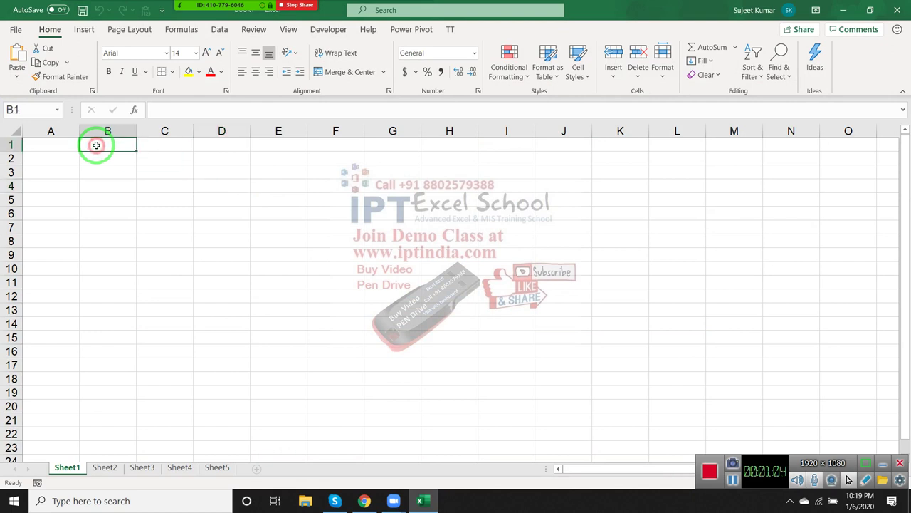
Show the Developer tab and confirm Developer is ticked in Excel Options' Customize Ribbon.
click(327, 32)
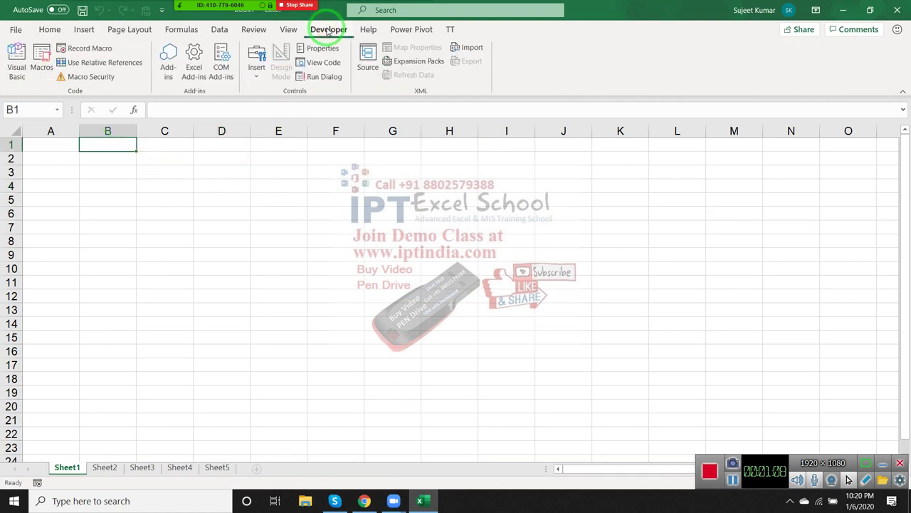
click(15, 30)
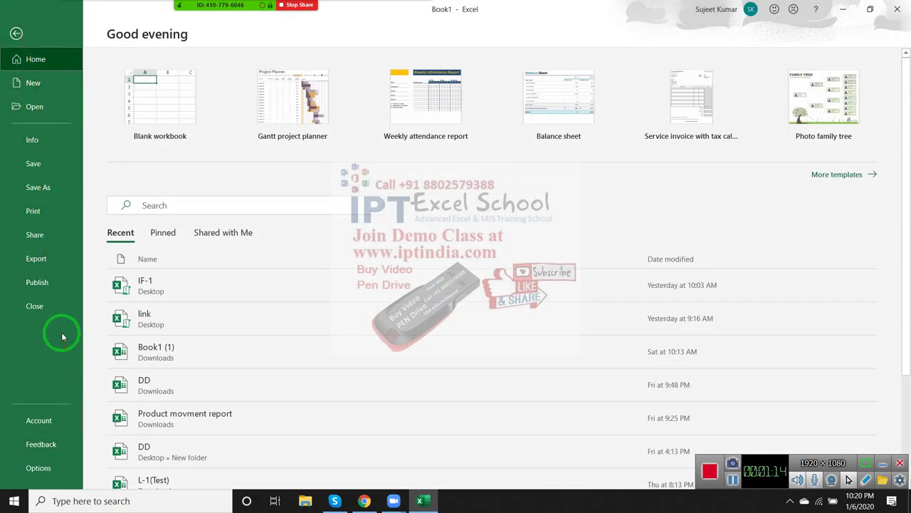
click(57, 468)
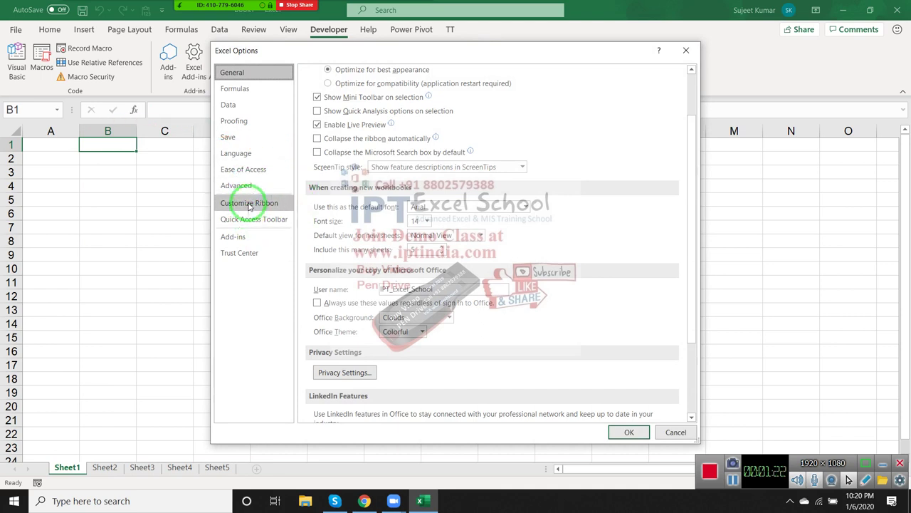
click(283, 200)
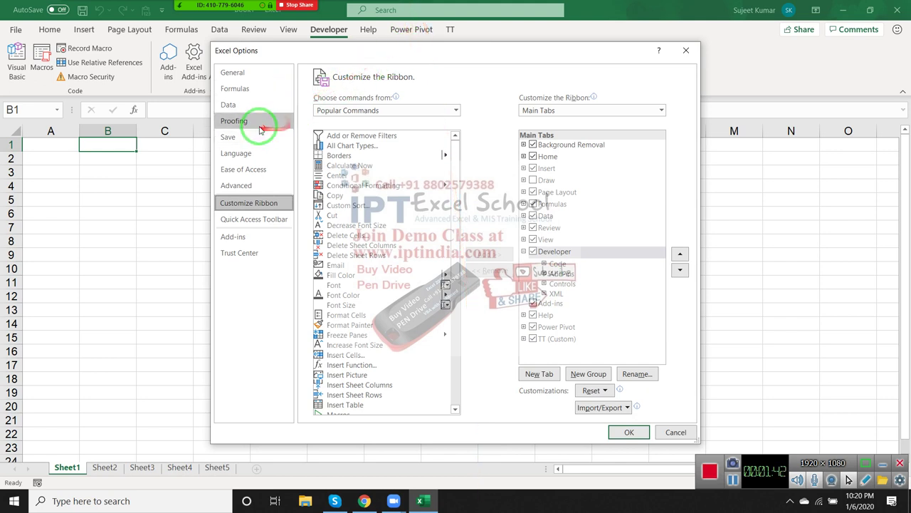
Review the General page's new-workbook defaults (Arial, size 14, 5 sheets), then close Options unchanged.
click(235, 72)
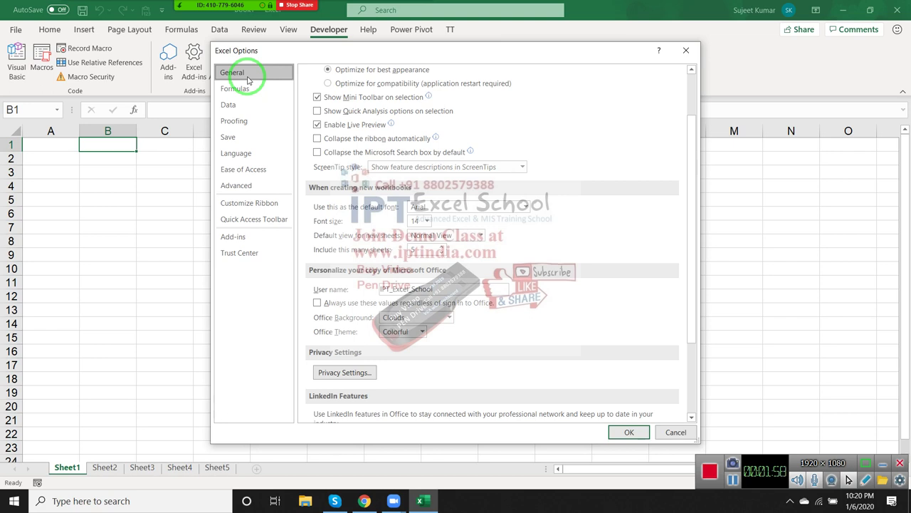
scroll(396, 169, up, 2)
drag(393, 123, 335, 155)
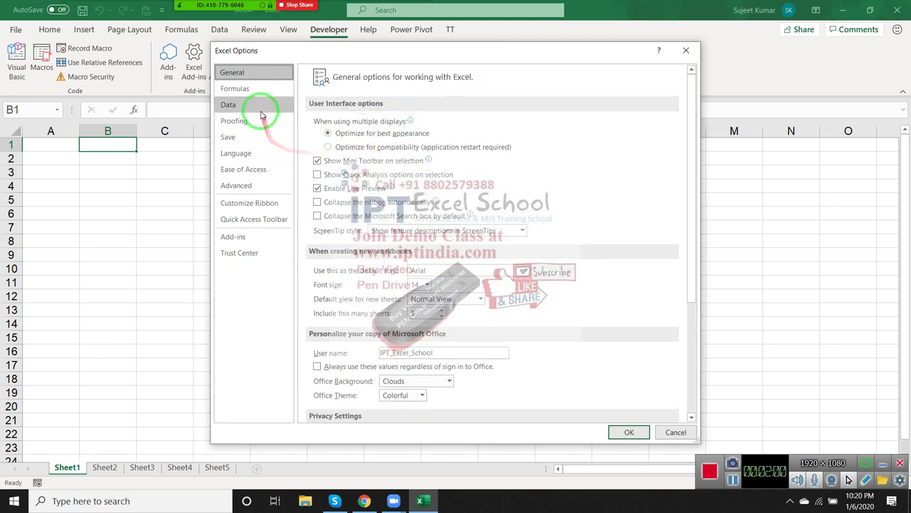
mouse_move(264, 102)
mouse_down()
mouse_move(300, 107)
mouse_move(331, 178)
mouse_move(401, 134)
mouse_up()
scroll(356, 171, down, 3)
scroll(363, 157, up, 3)
key(Escape)
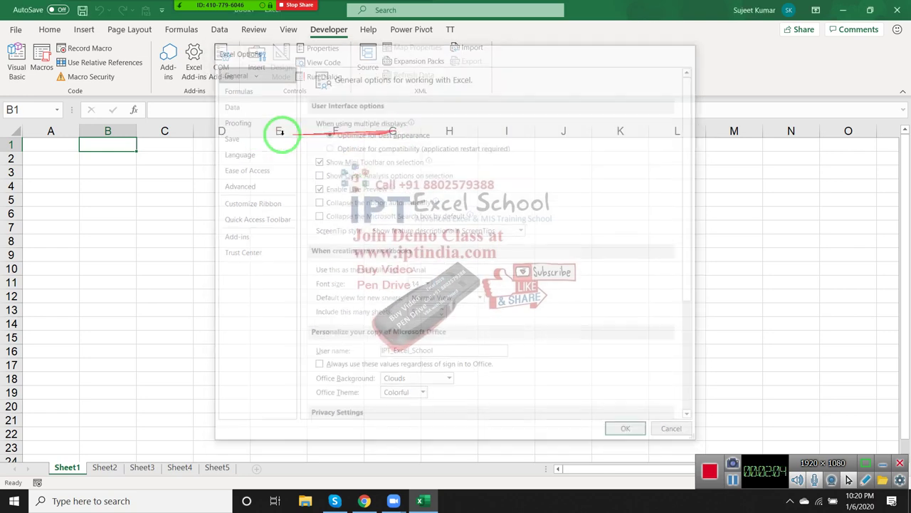
click(202, 172)
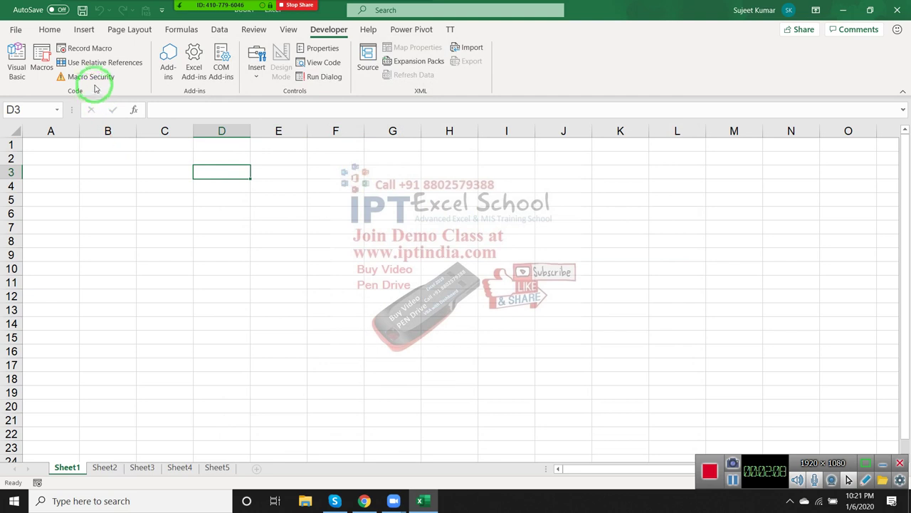
drag(98, 83, 114, 123)
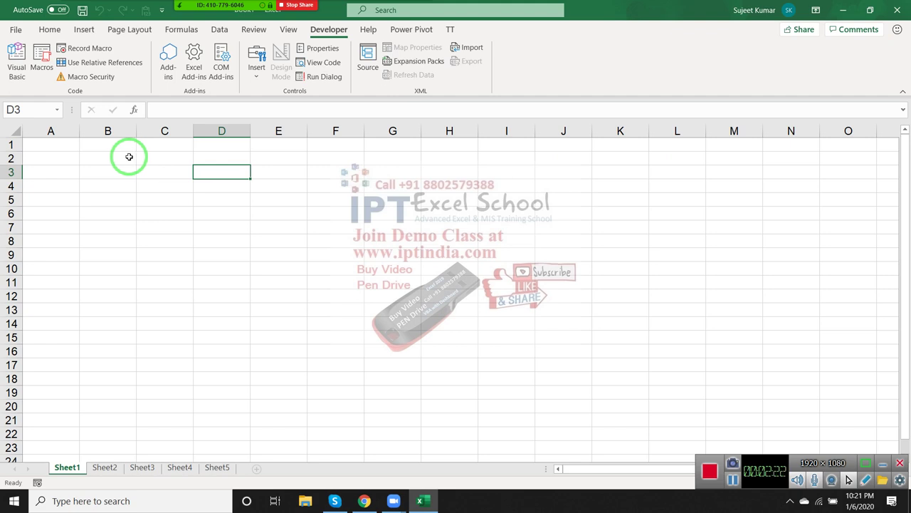
click(131, 78)
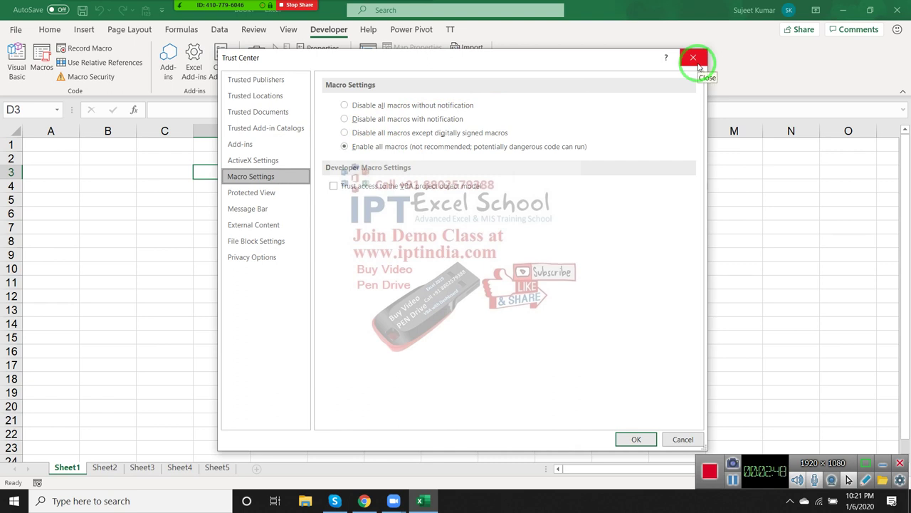
click(695, 59)
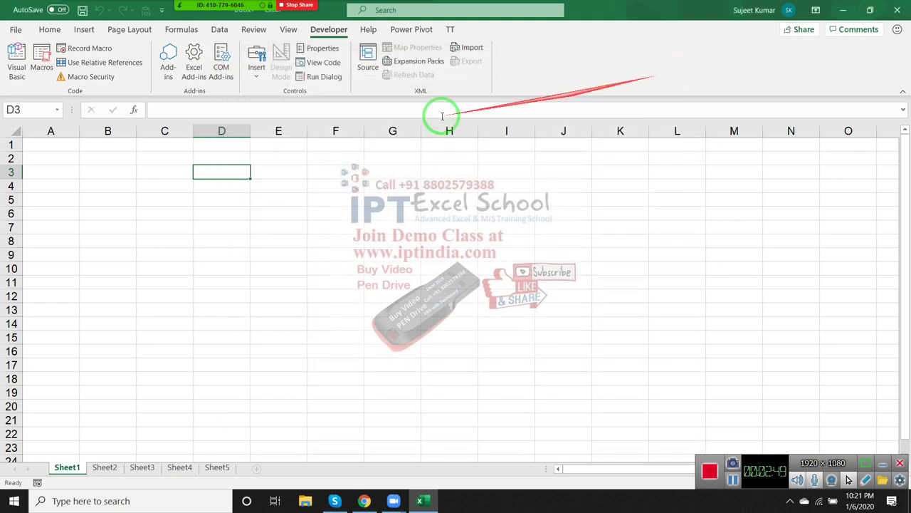
In Save As, choose Excel Macro-Enabled Workbook as the file type, then cancel without saving.
click(15, 30)
click(53, 188)
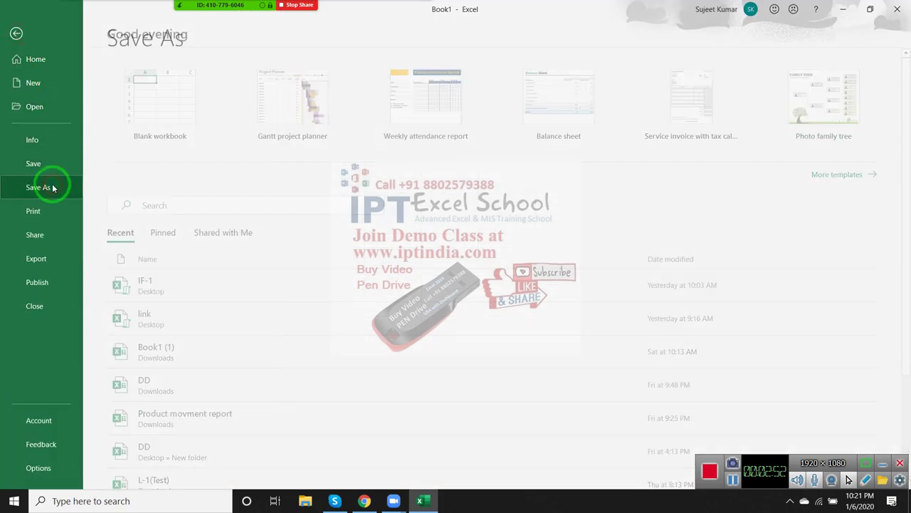
click(149, 236)
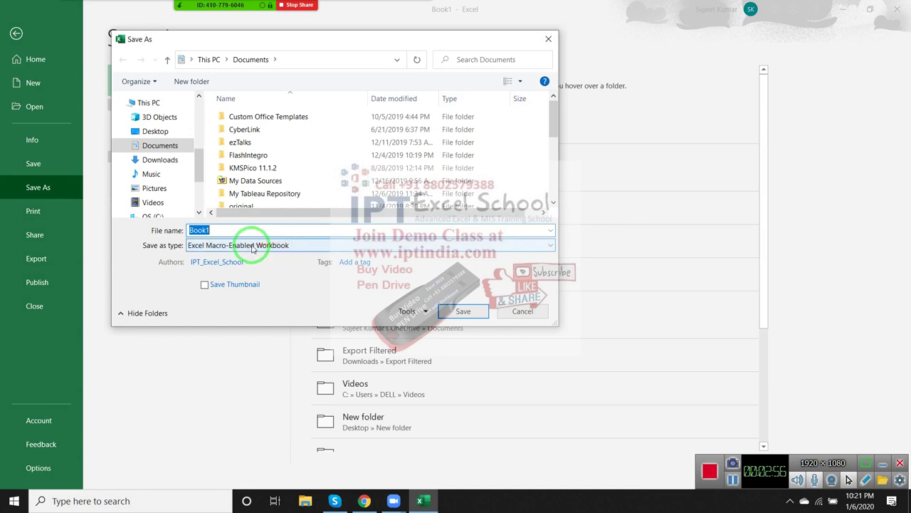
click(254, 245)
click(226, 11)
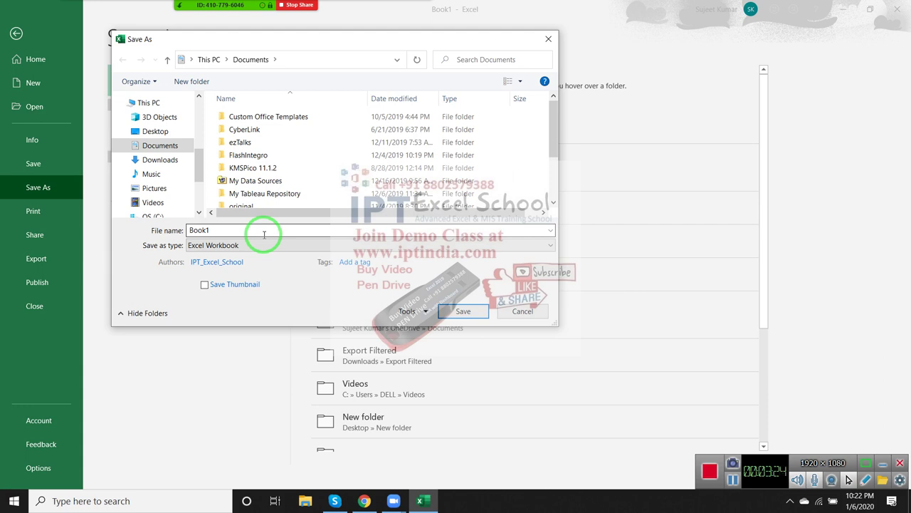
click(265, 245)
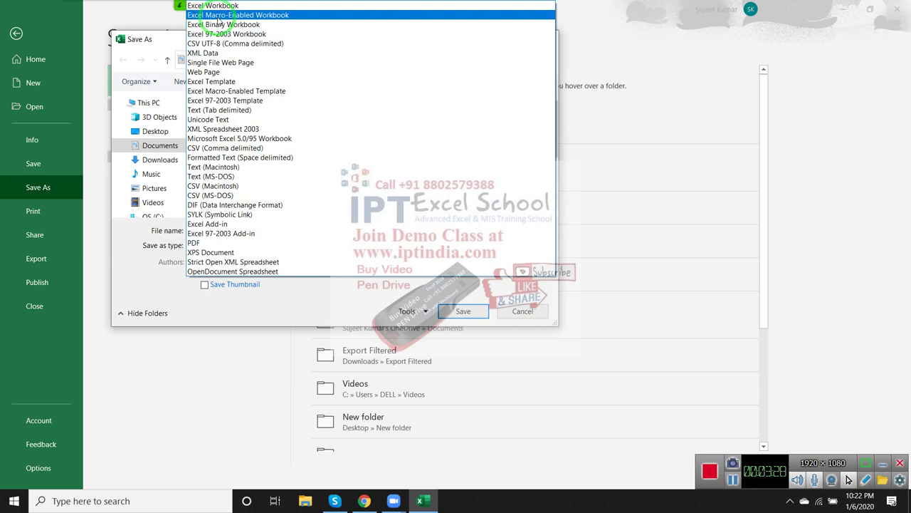
click(218, 15)
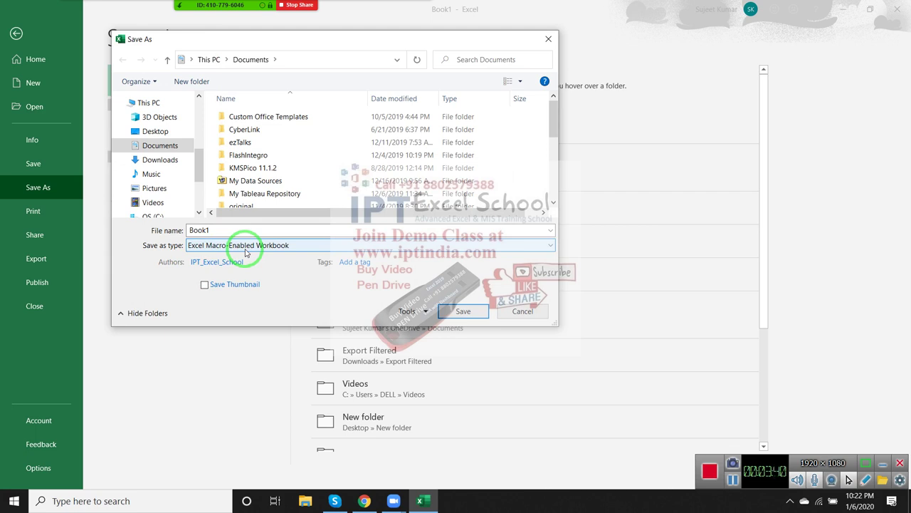
key(Escape)
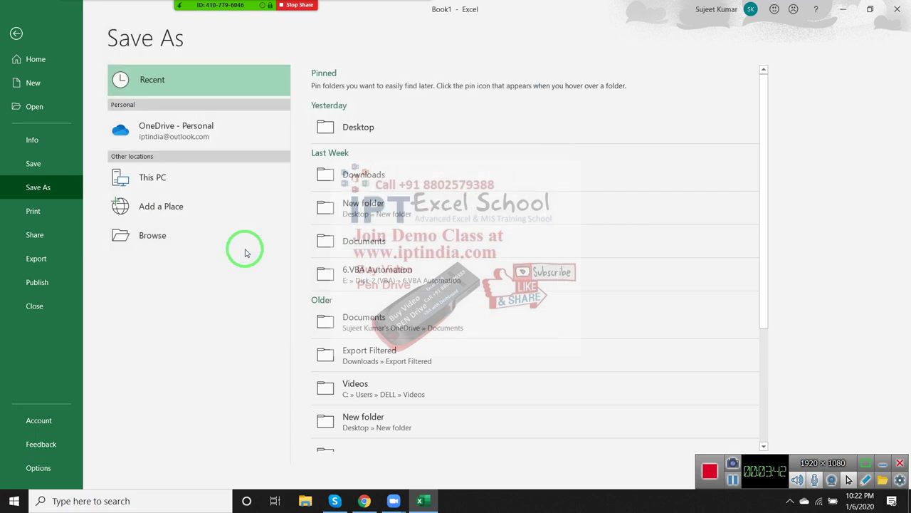
On the Save options page, turn off default AutoSave and keep Excel Macro-Enabled Workbook as default format.
click(47, 468)
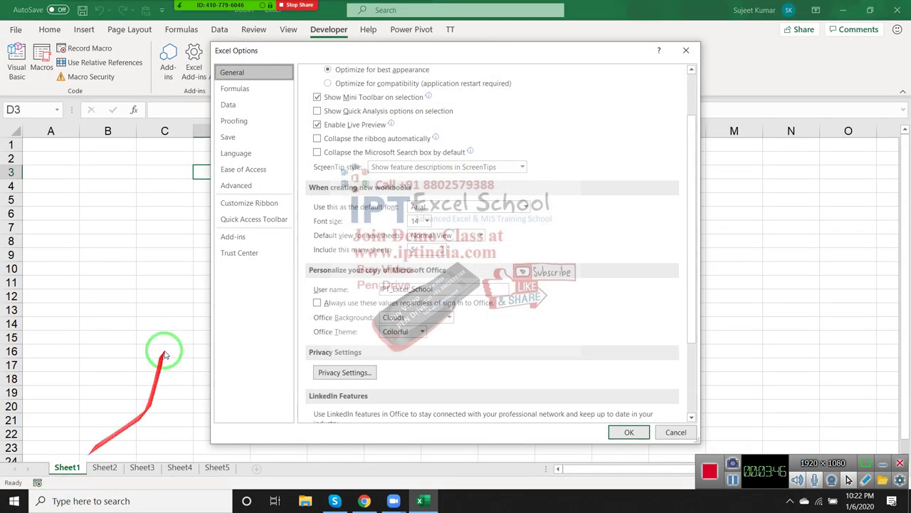
click(246, 138)
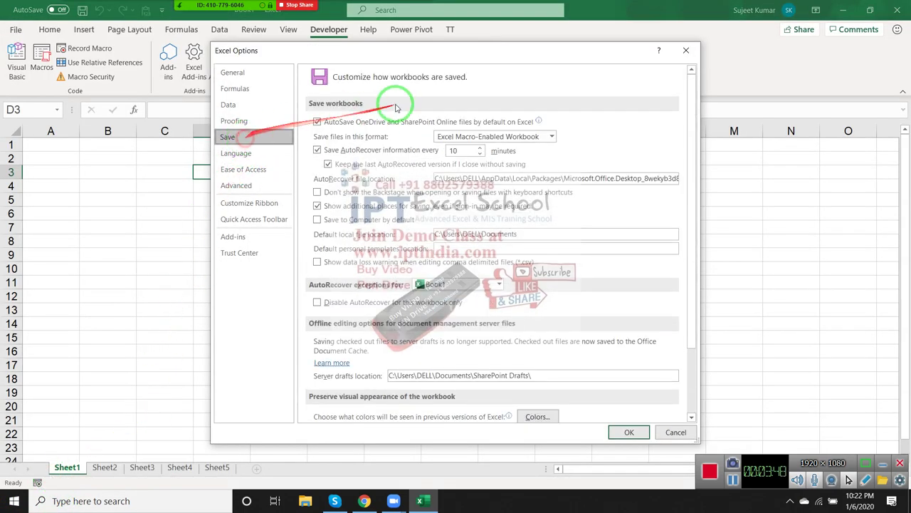
click(443, 121)
click(444, 138)
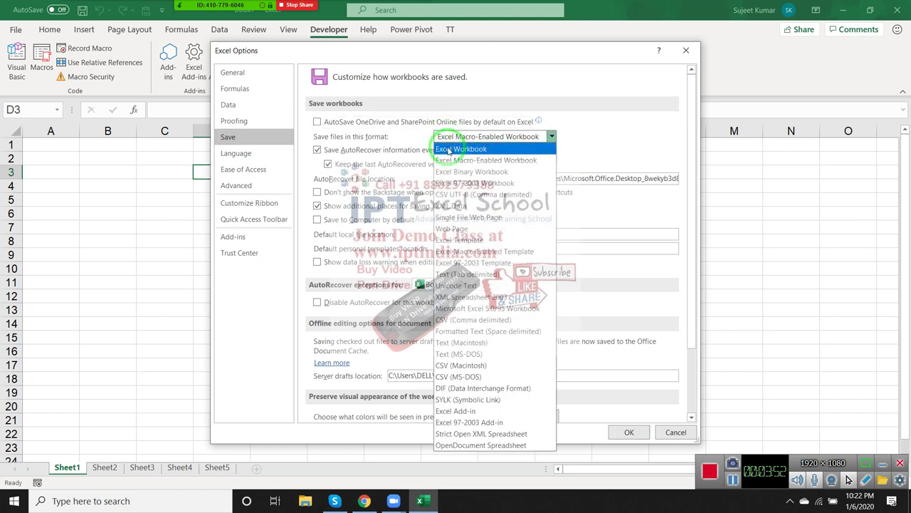
click(453, 160)
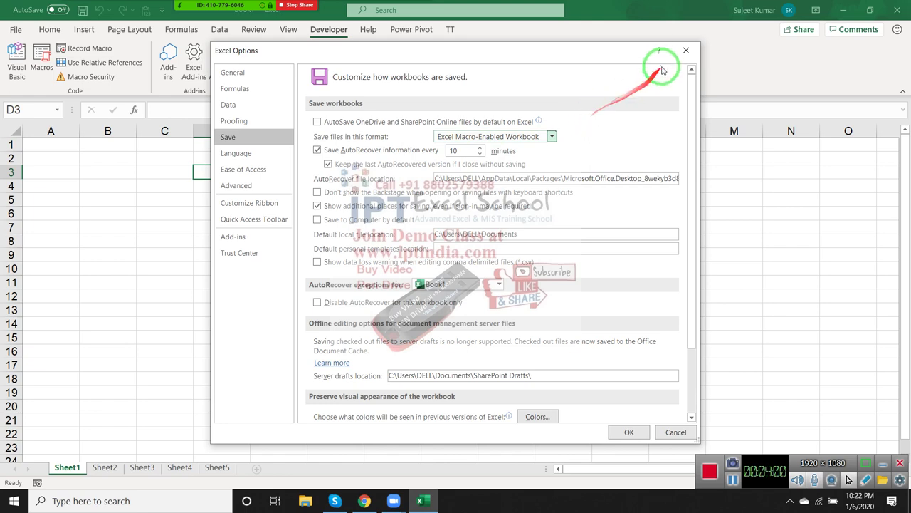
click(678, 62)
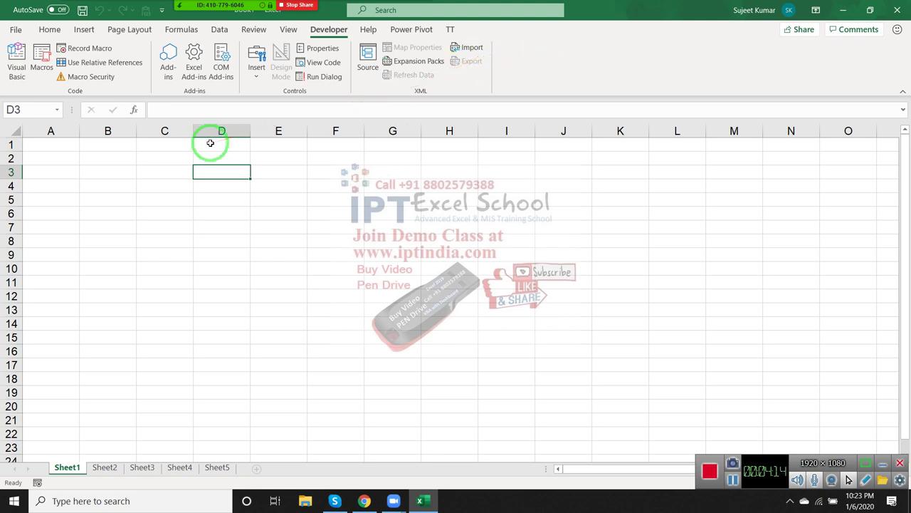
click(125, 143)
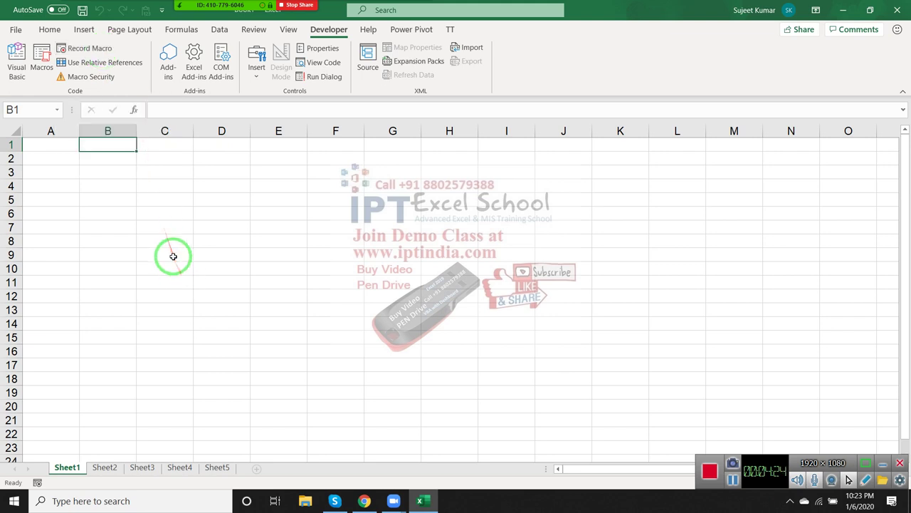
drag(116, 185, 152, 203)
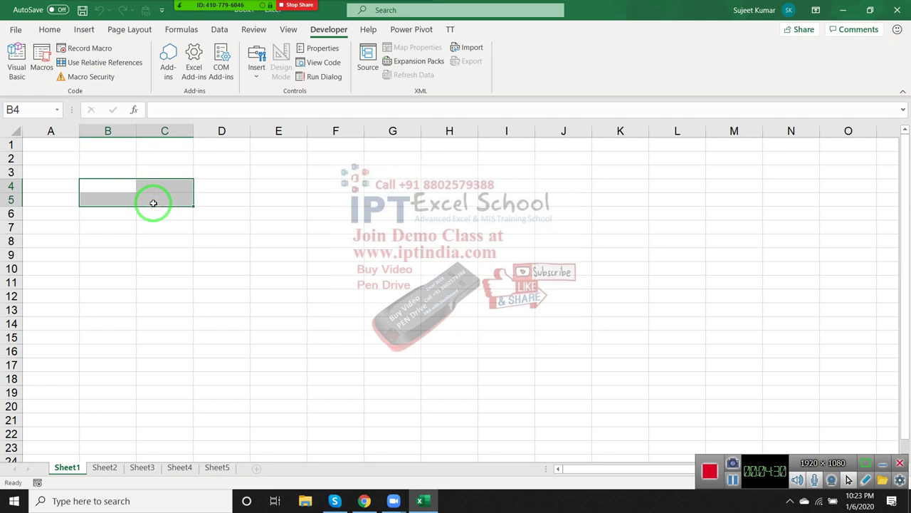
click(204, 183)
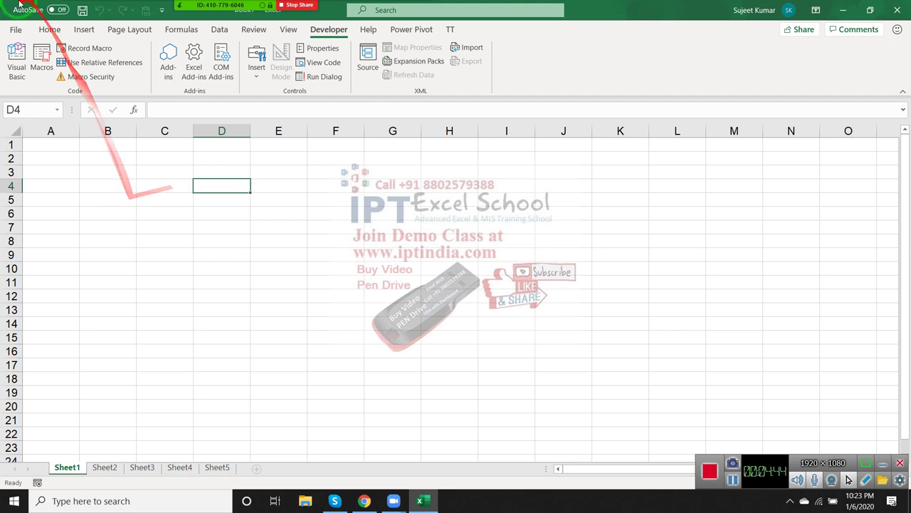
Record Macro1 typing Puja into A1 and ending on B3, then open the Macros list.
click(78, 48)
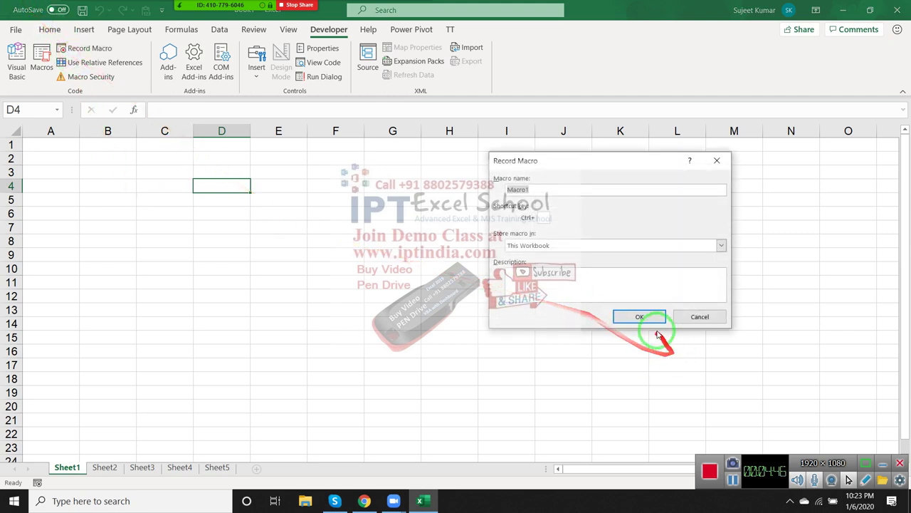
click(639, 316)
click(43, 145)
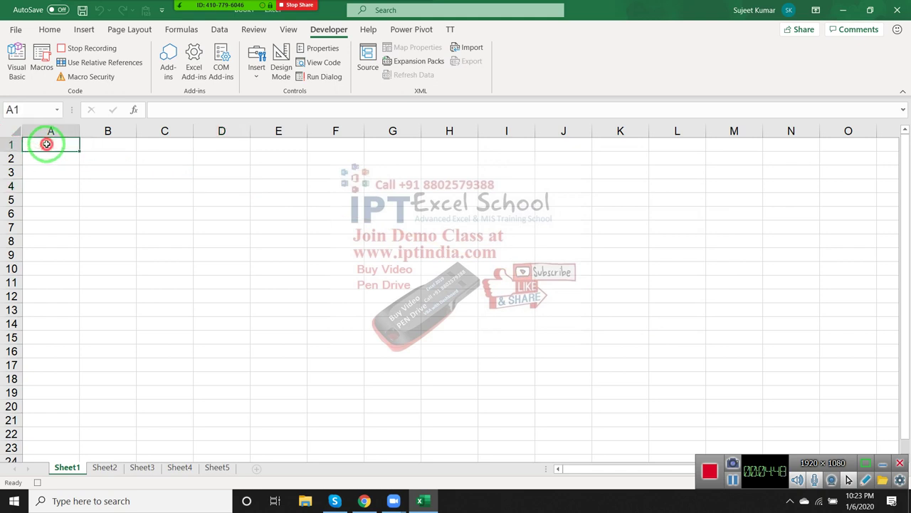
text(Puja)
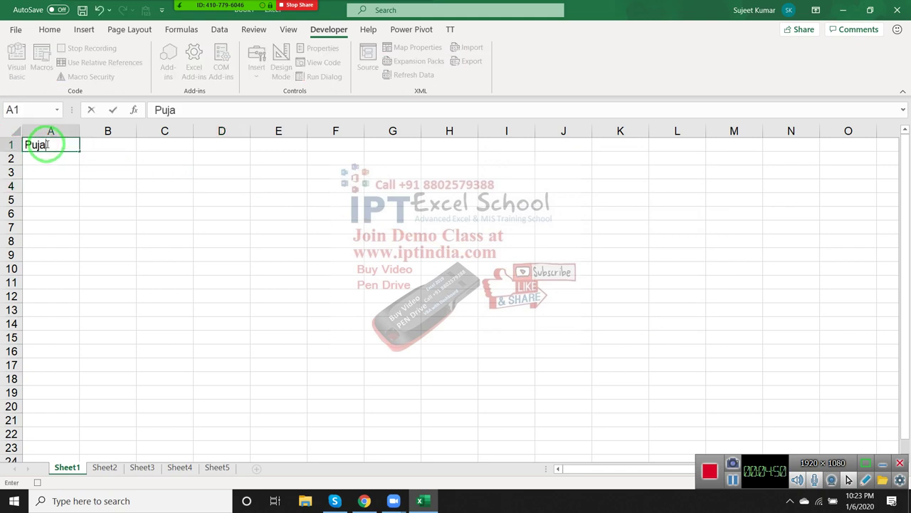
click(88, 173)
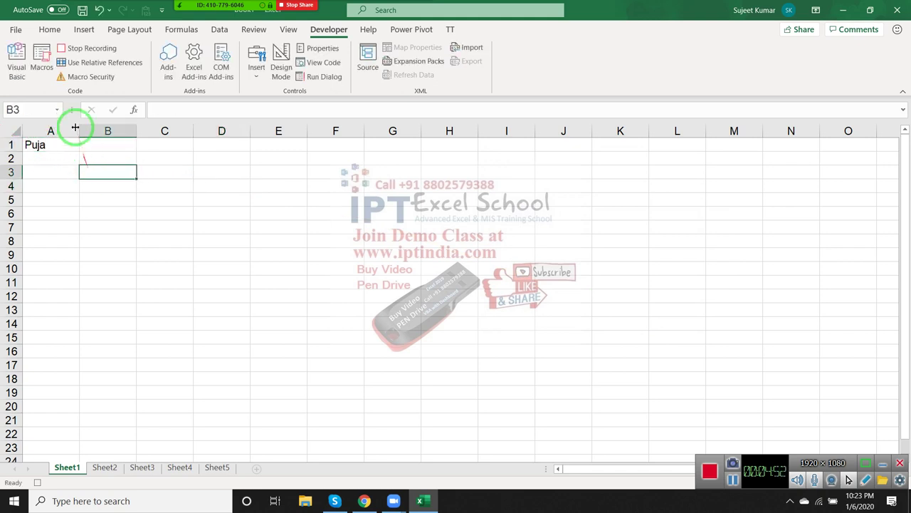
click(70, 53)
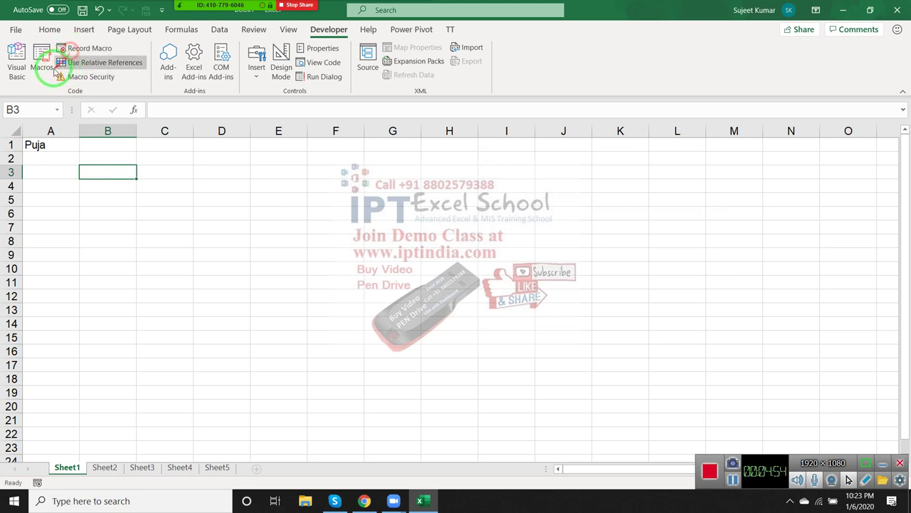
click(41, 61)
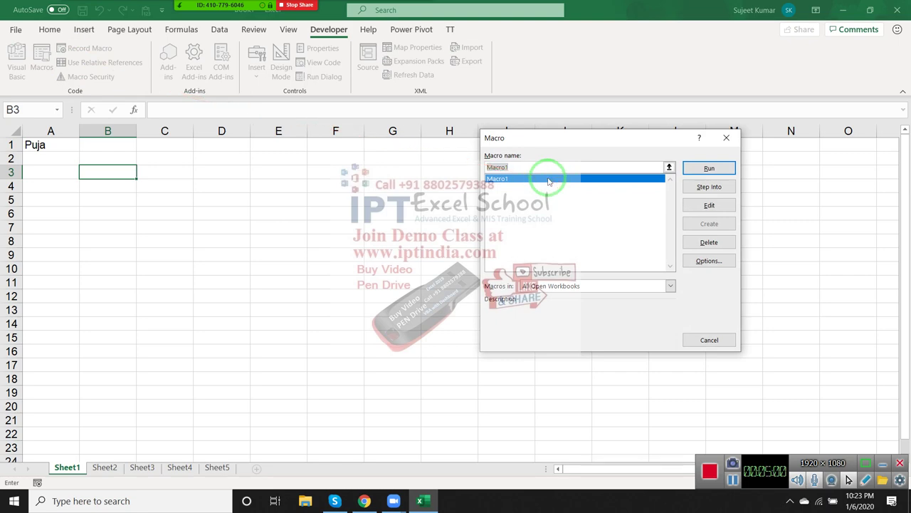
Edit Macro1 in the VBA editor, highlight its three Range/ActiveCell lines, and close the editor.
click(707, 205)
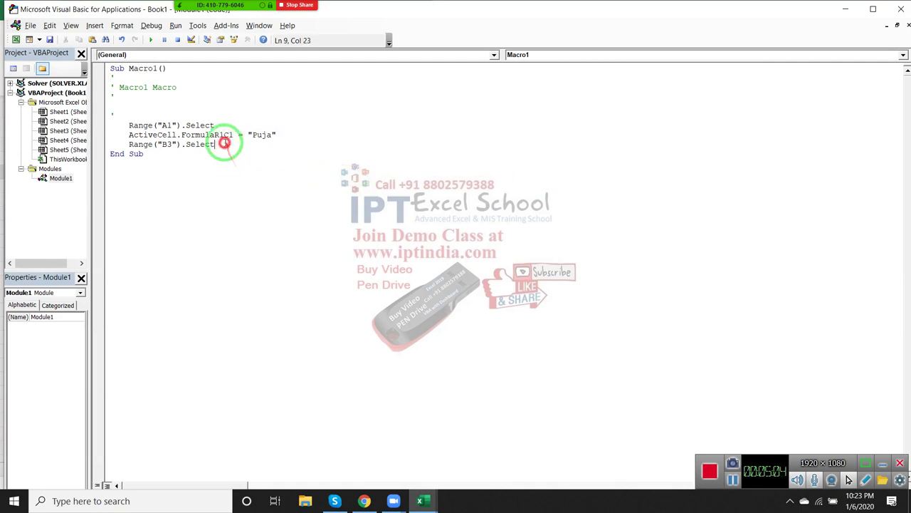
drag(215, 144, 129, 124)
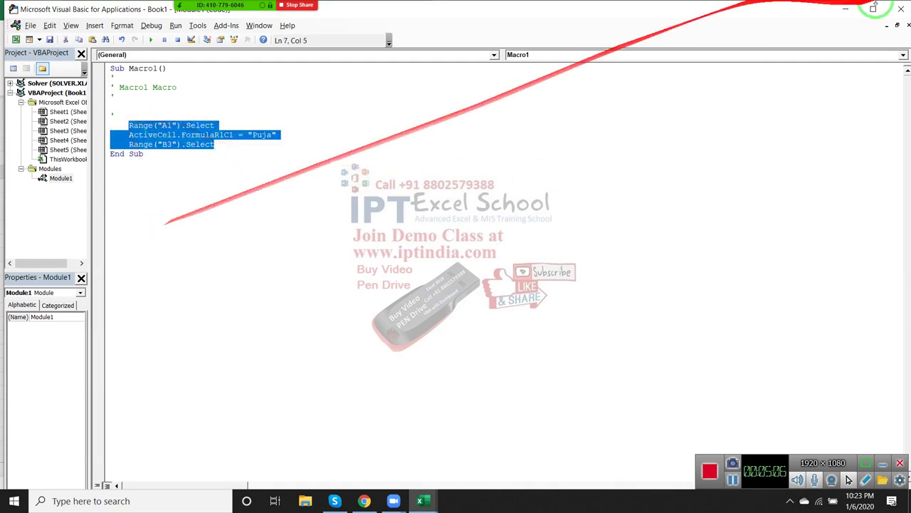
click(901, 6)
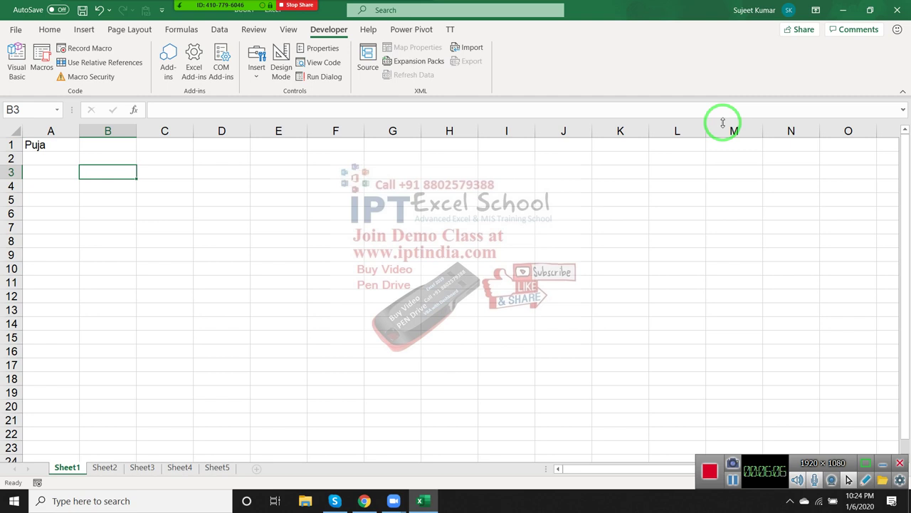
Clear Puja from cell A1 and switch to the Home ribbon.
key(Up)
key(Up)
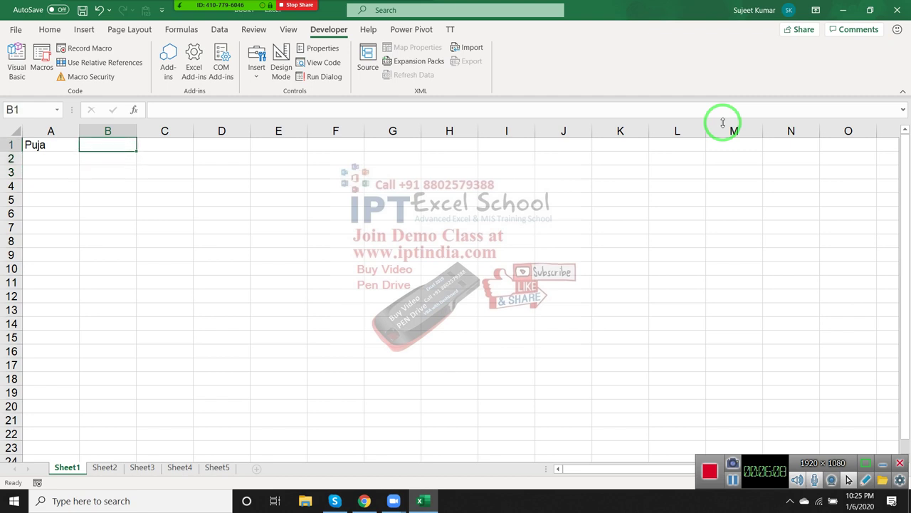
key(Left)
key(Delete)
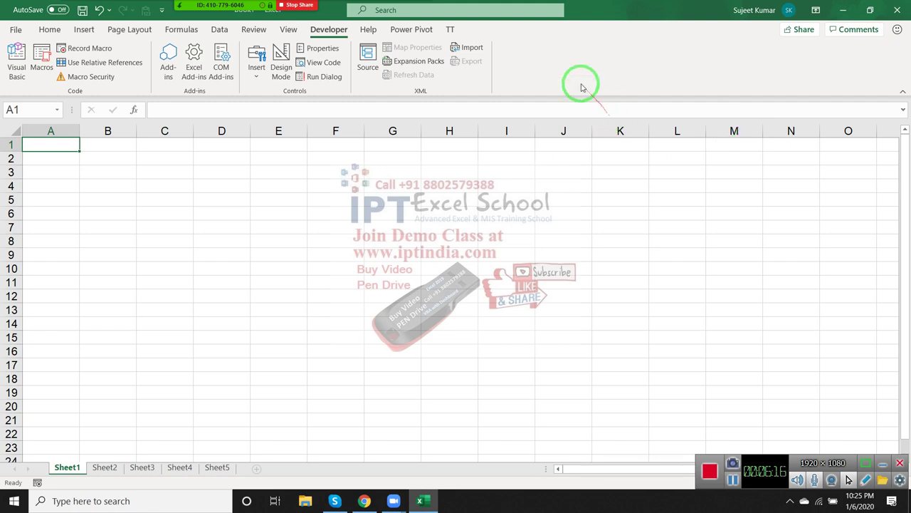
click(49, 32)
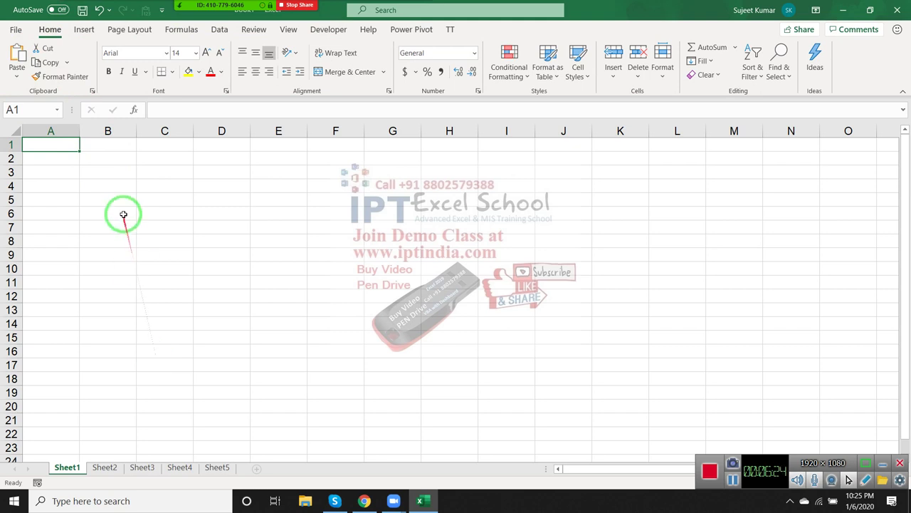
From B4, start recording Macro2 and copy cell A1 into cell E8.
click(100, 187)
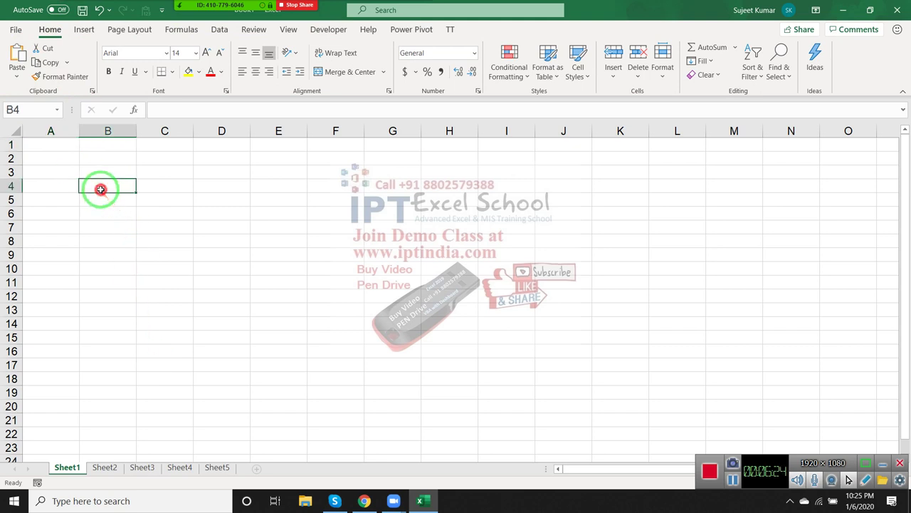
click(40, 484)
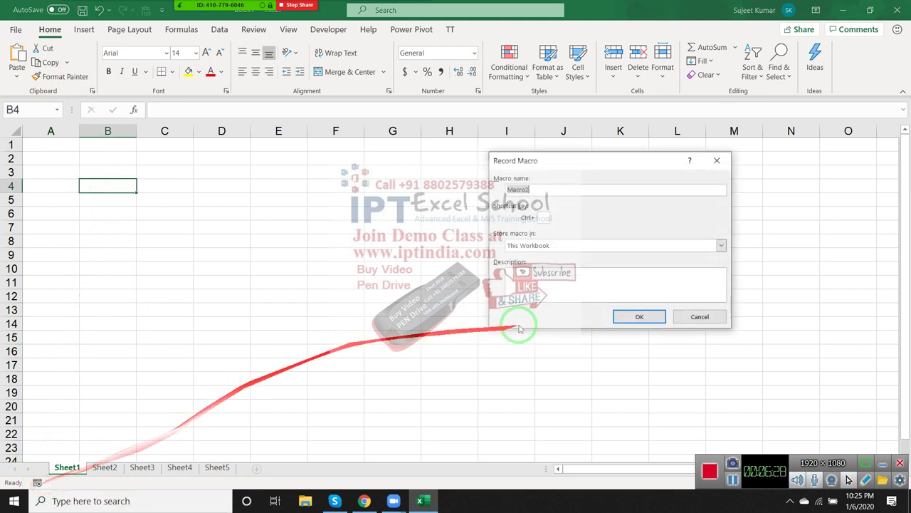
click(635, 314)
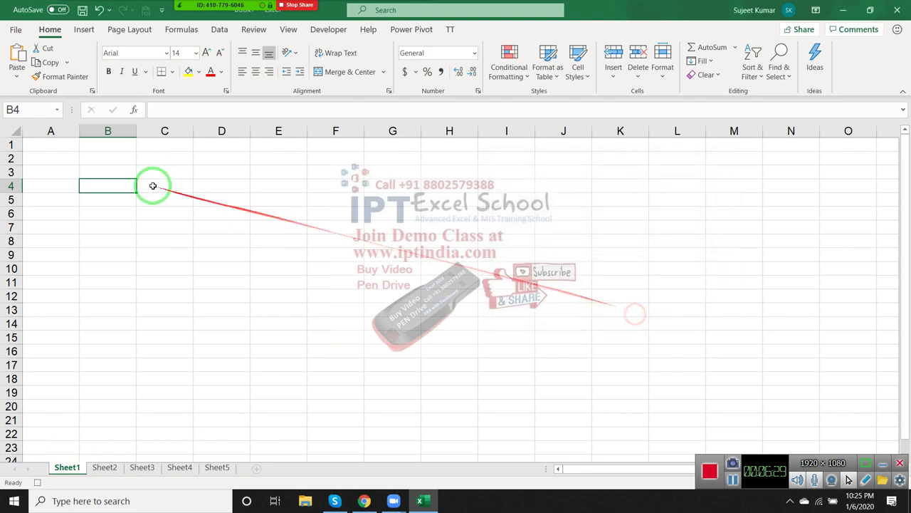
click(51, 145)
key(ctrl+c)
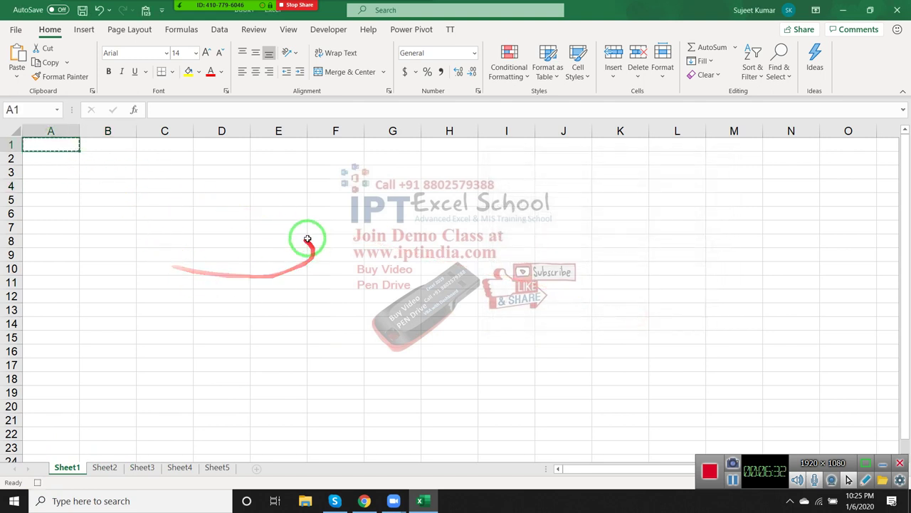
click(299, 241)
key(ctrl+v)
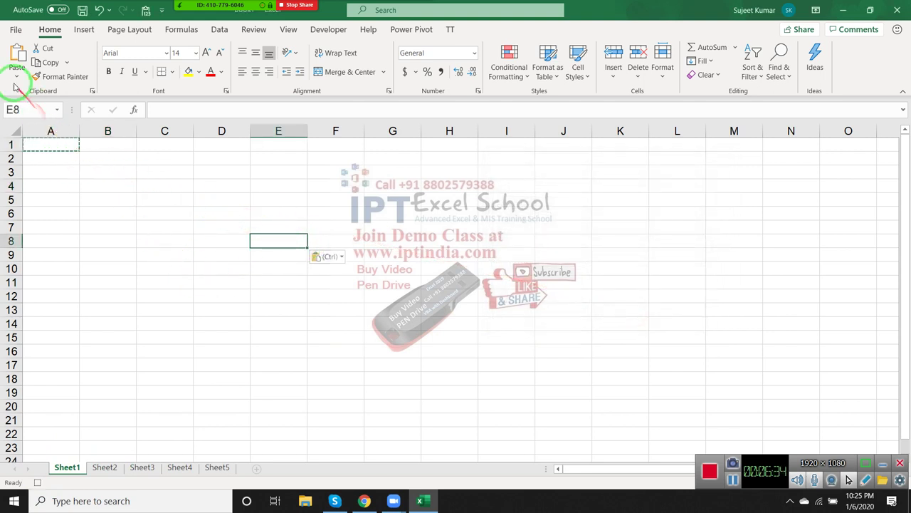
Open Macro2's code in the VBA editor from the Macros list.
click(329, 29)
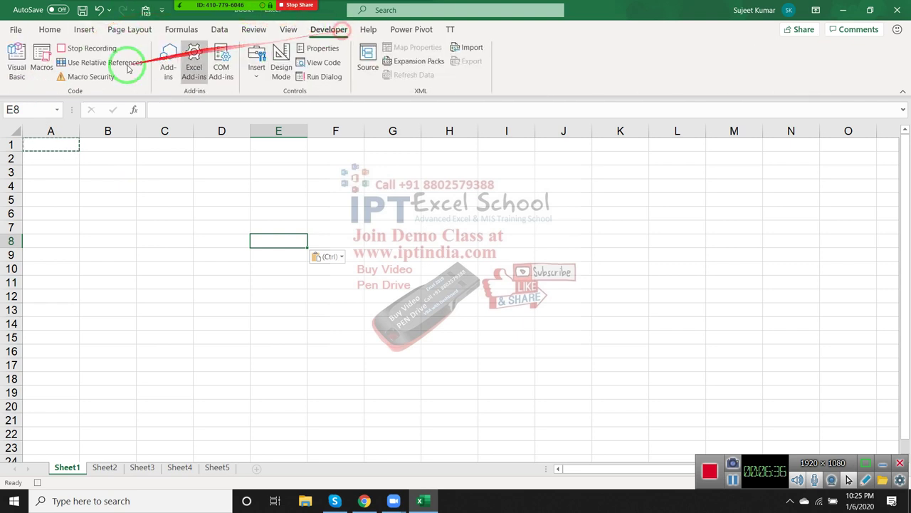
click(40, 70)
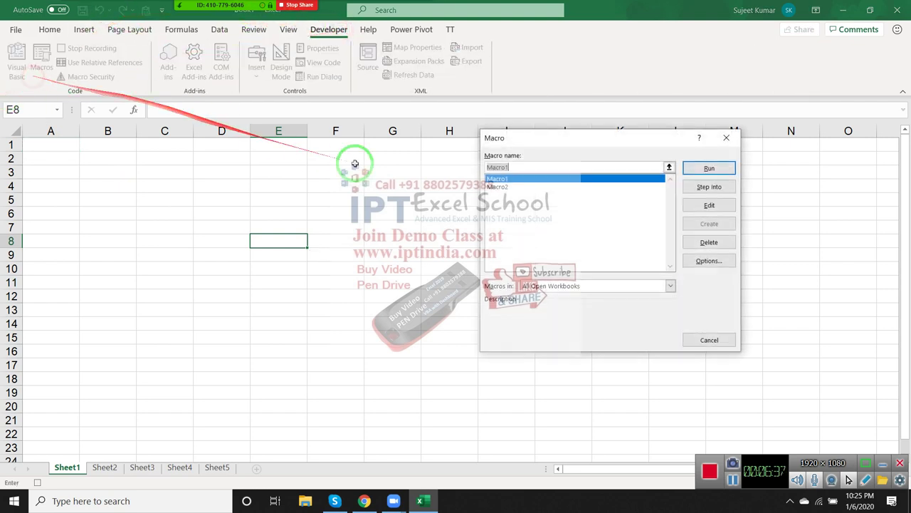
click(519, 186)
click(698, 205)
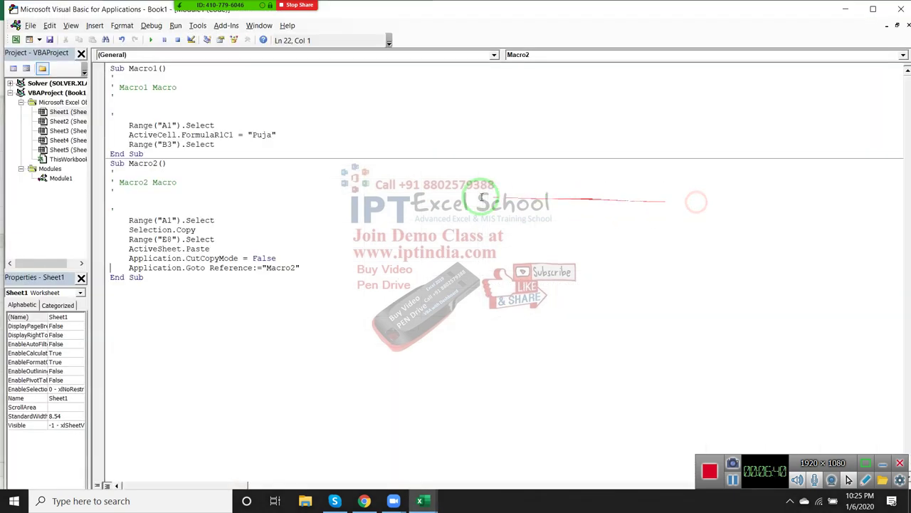
Highlight Macro2's select, copy and paste lines, then its Application.Goto line.
click(173, 220)
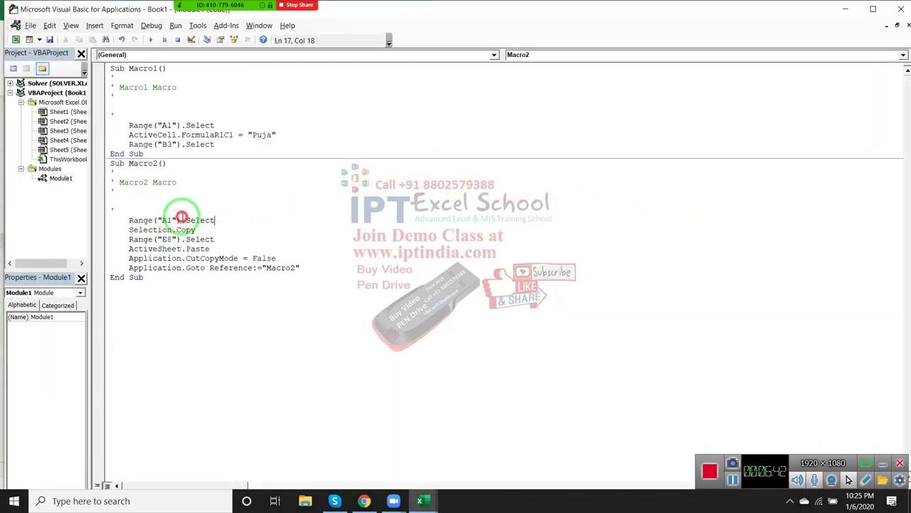
drag(213, 220, 116, 211)
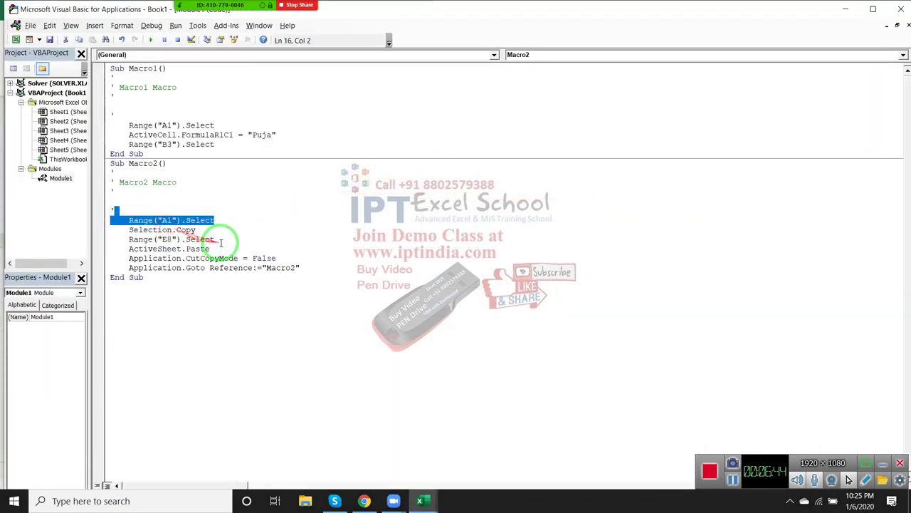
double_click(198, 239)
click(205, 248)
drag(204, 248, 116, 211)
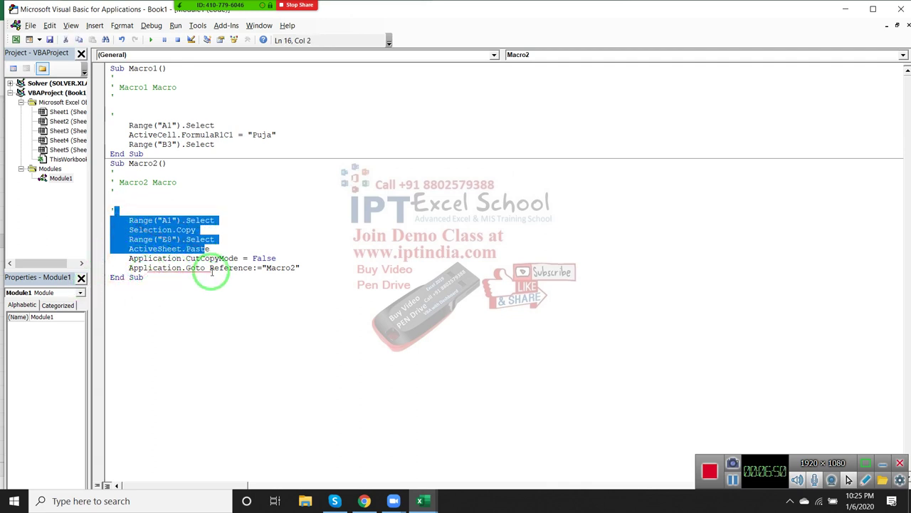
drag(342, 267, 112, 269)
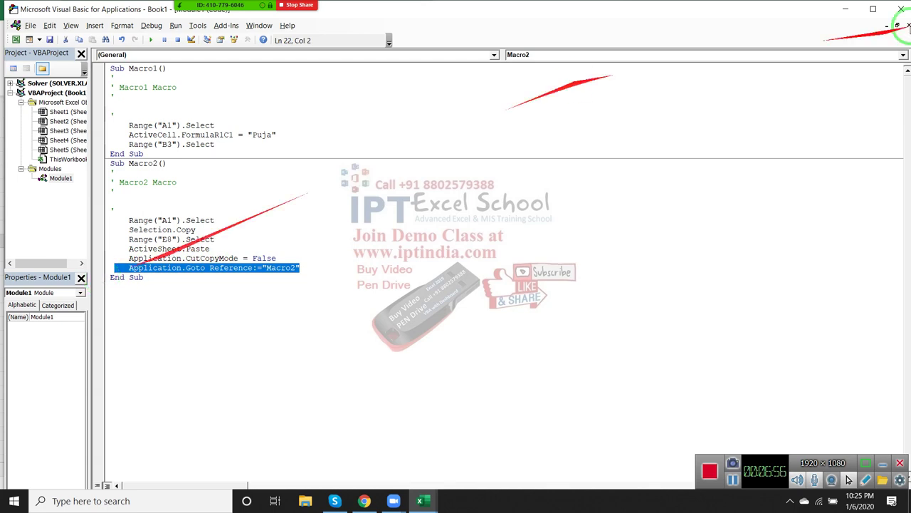
Close the VBA editor, stop the Macro2 recording, and return to the Home ribbon.
click(903, 10)
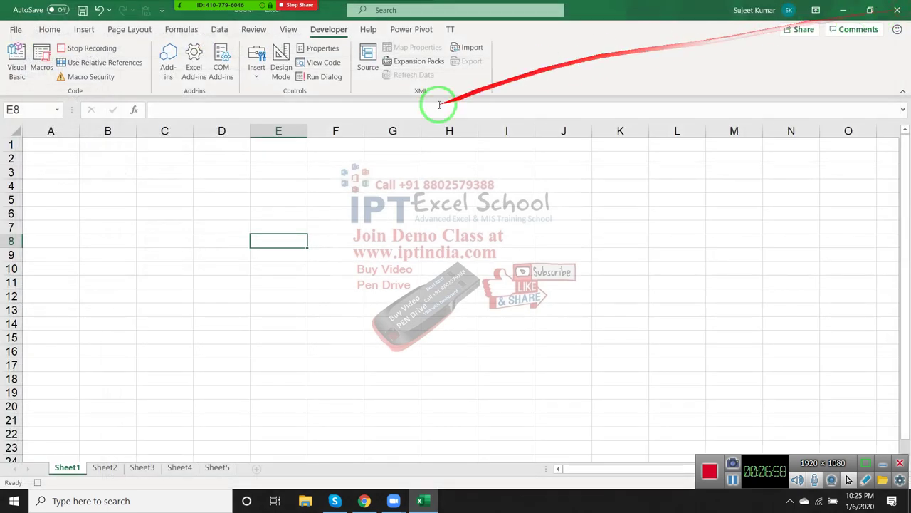
click(37, 482)
click(165, 255)
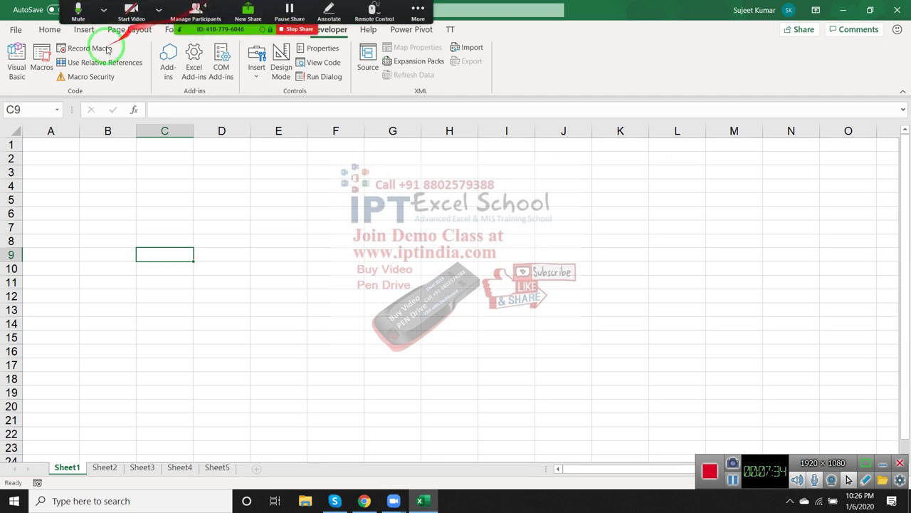
click(50, 33)
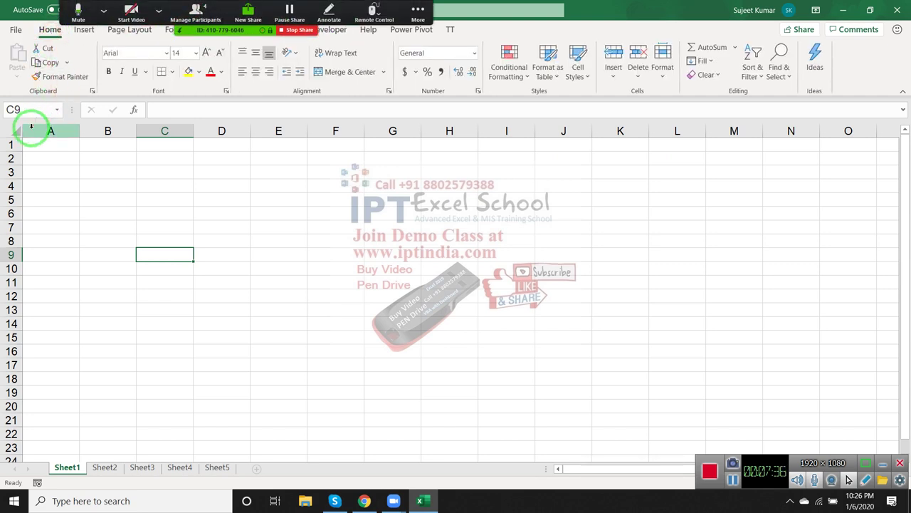
Enter 125 in cell B2.
click(63, 140)
click(91, 154)
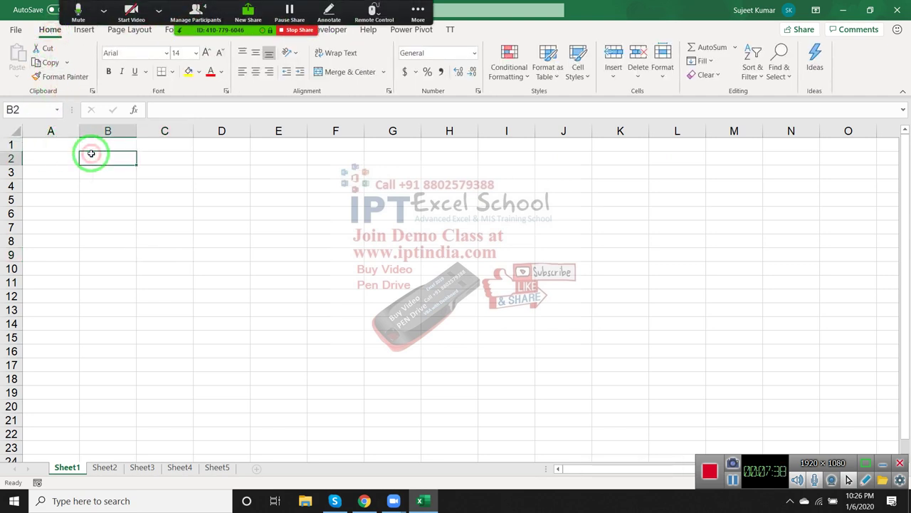
text(125)
key(Return)
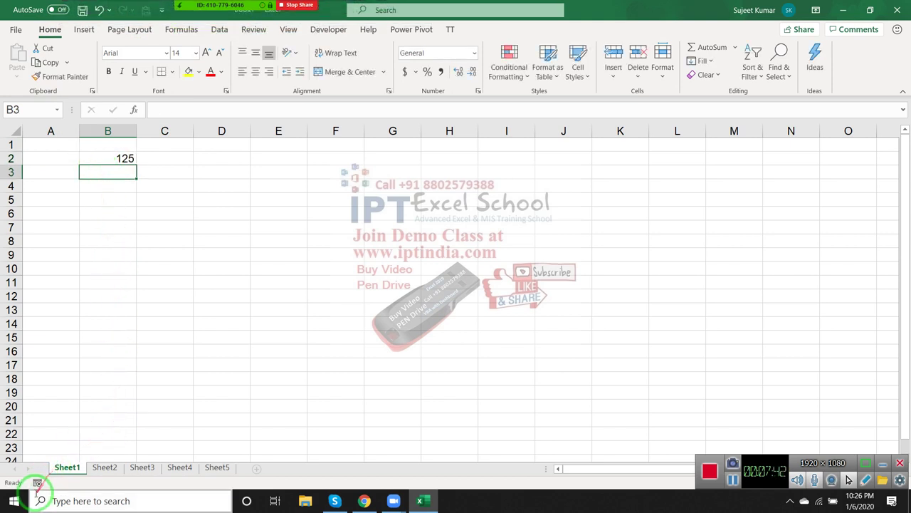
Record Macro3 making B2 bold, then list Macro1, Macro2 and Macro3 in the Macros dialog.
click(37, 482)
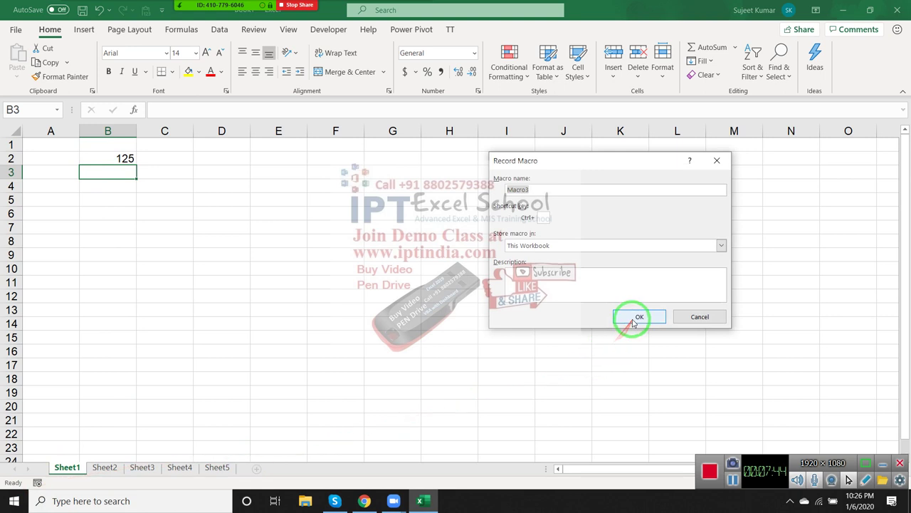
click(632, 319)
click(107, 158)
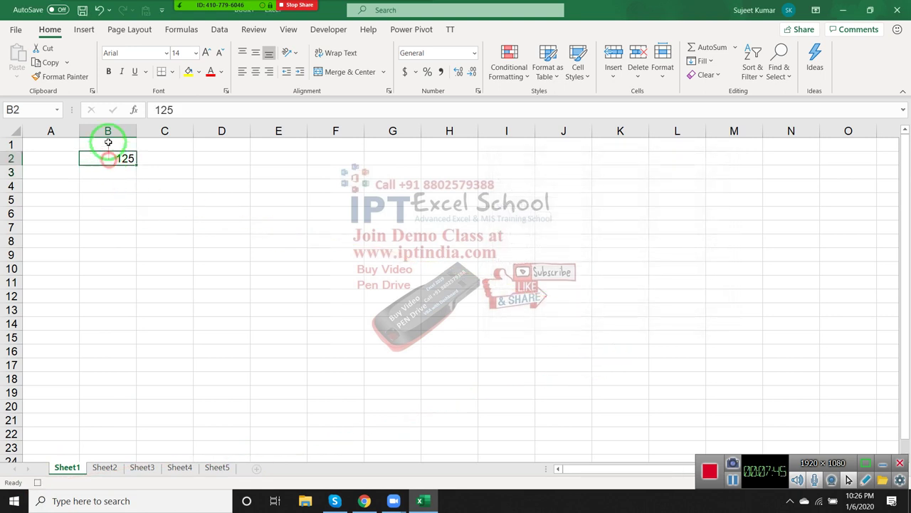
click(108, 71)
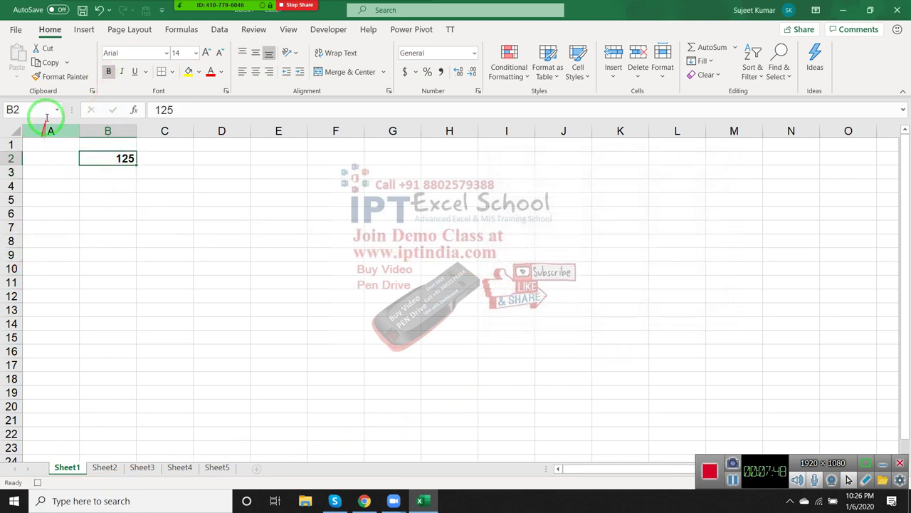
click(328, 29)
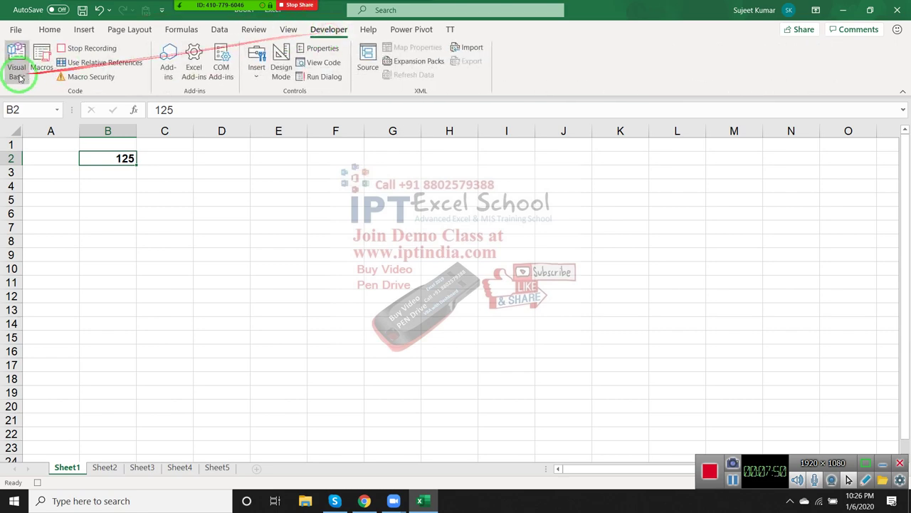
click(37, 76)
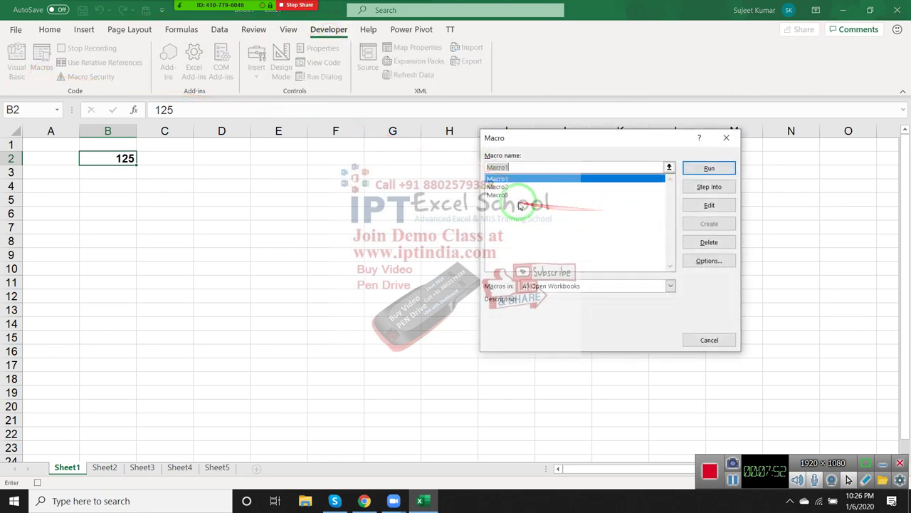
Open Macro3 for editing and highlight its B2 select and bold lines in Module1.
click(555, 195)
click(709, 205)
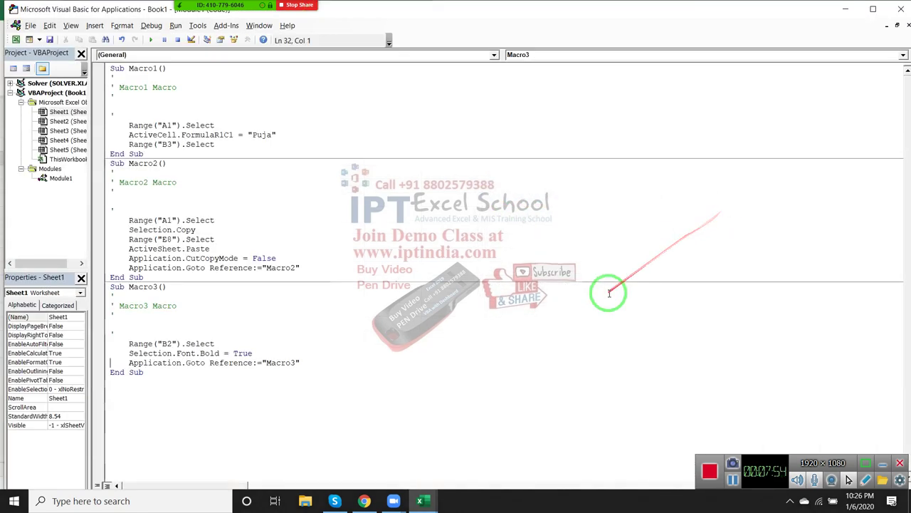
drag(130, 343, 208, 343)
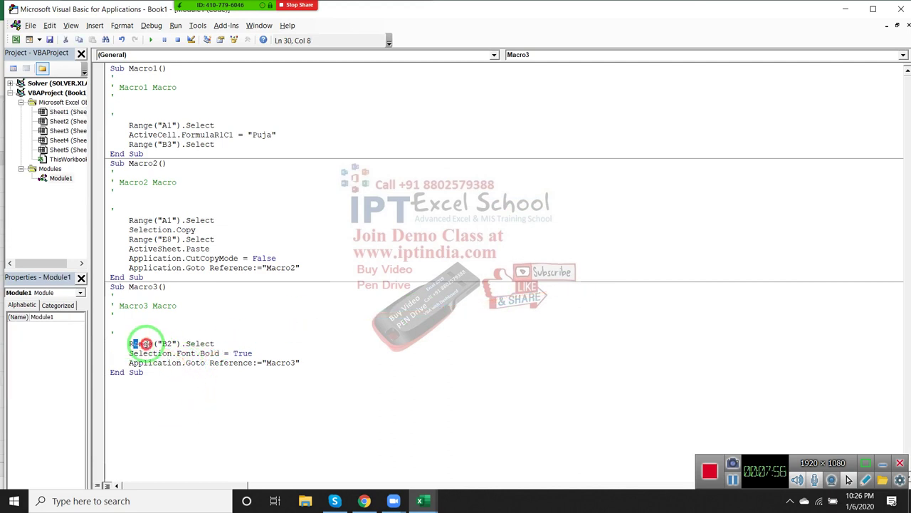
click(267, 358)
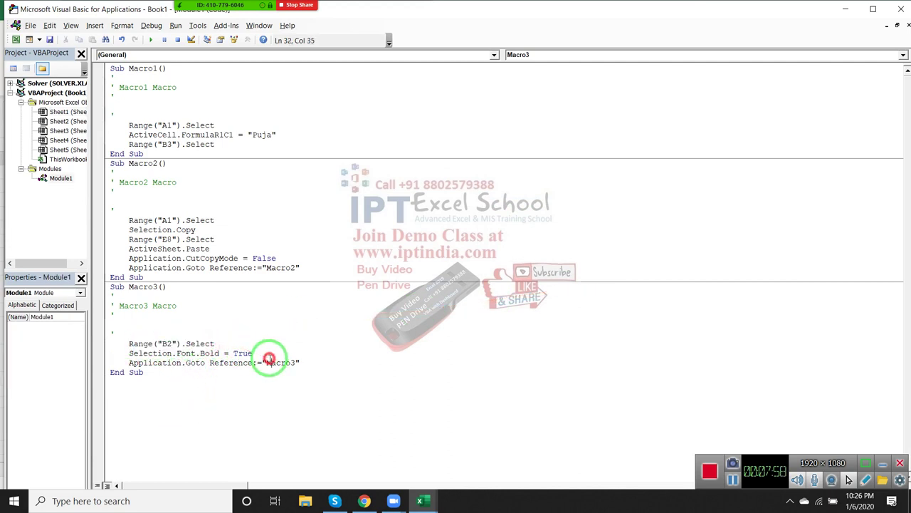
mouse_move(256, 353)
mouse_down()
mouse_move(126, 334)
mouse_move(125, 353)
mouse_up()
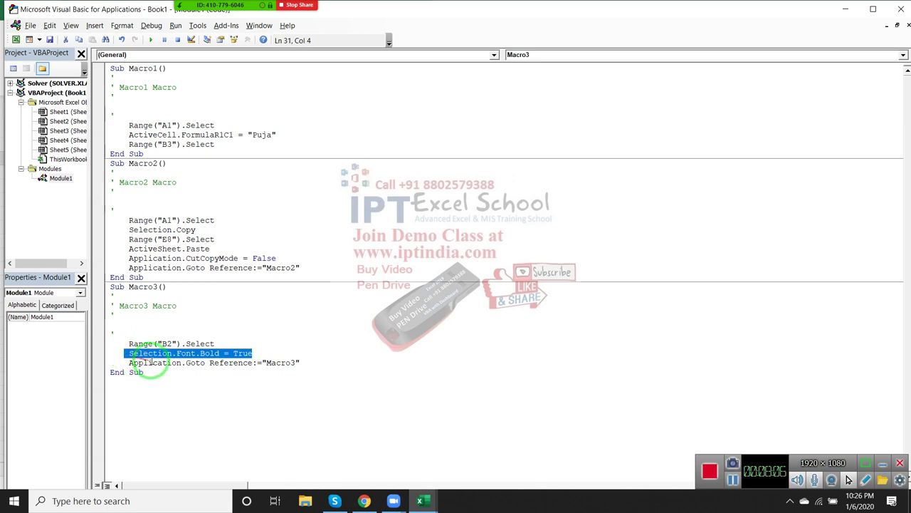
click(150, 362)
Highlight the words Range and Selection in Macro3's code to explain them.
mouse_move(151, 357)
mouse_down()
mouse_move(236, 353)
mouse_move(126, 344)
mouse_up()
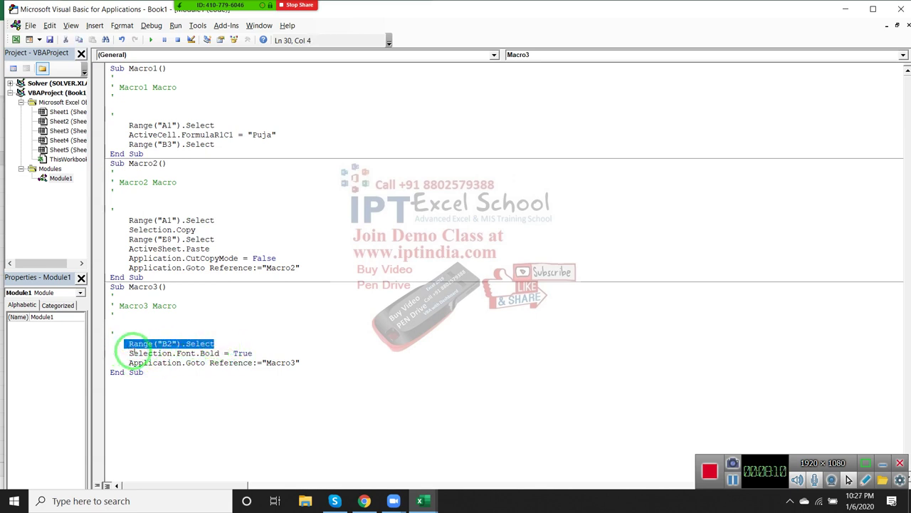
double_click(135, 353)
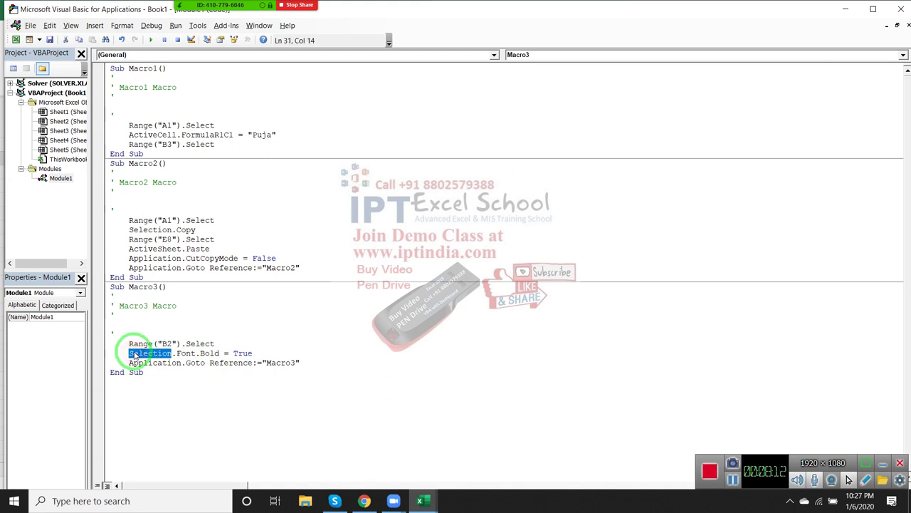
click(134, 346)
double_click(139, 343)
click(136, 352)
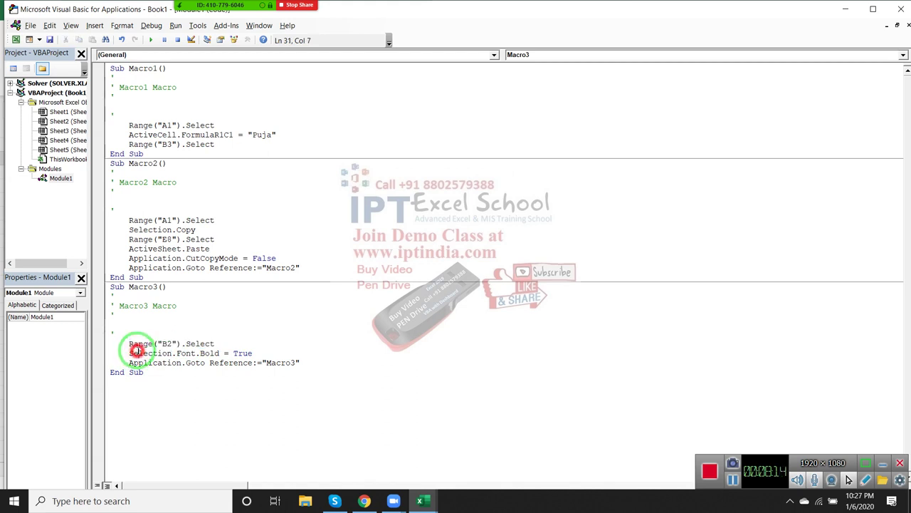
double_click(137, 353)
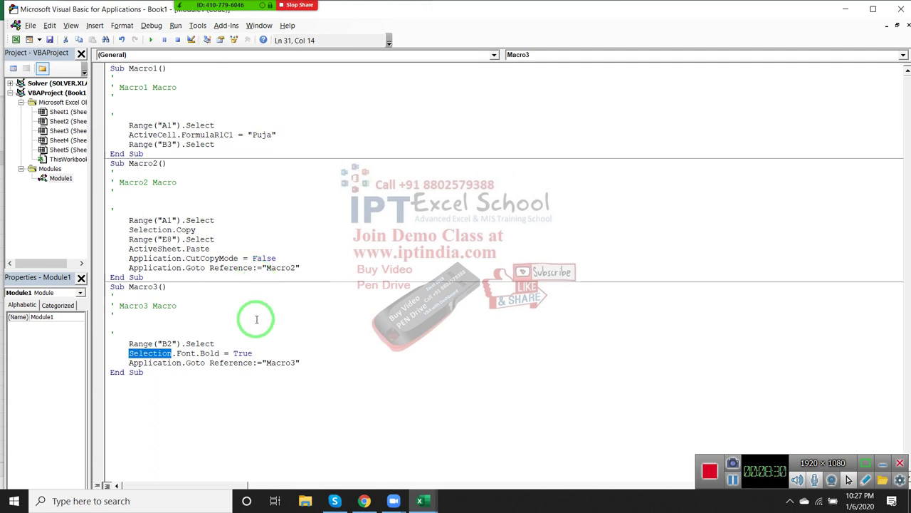
click(182, 363)
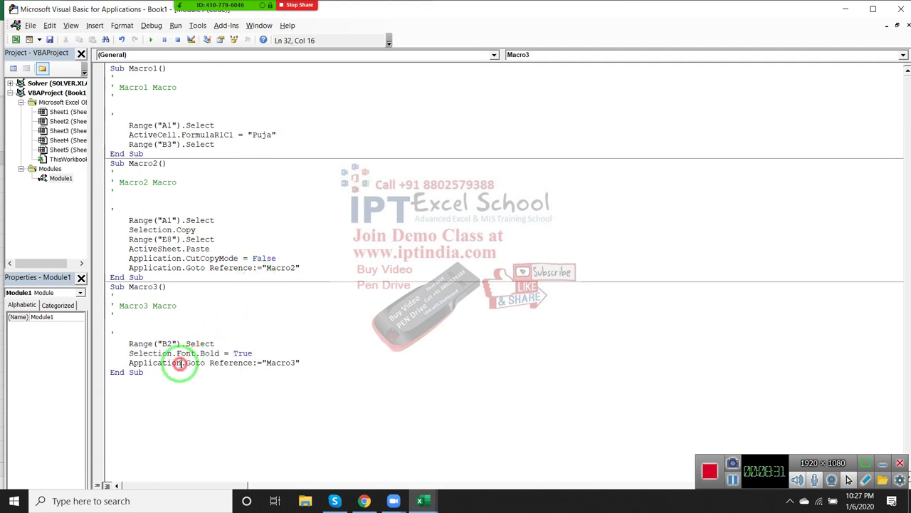
Close the VBA editor, clear cells B2:B4, and stop the macro recording.
click(900, 9)
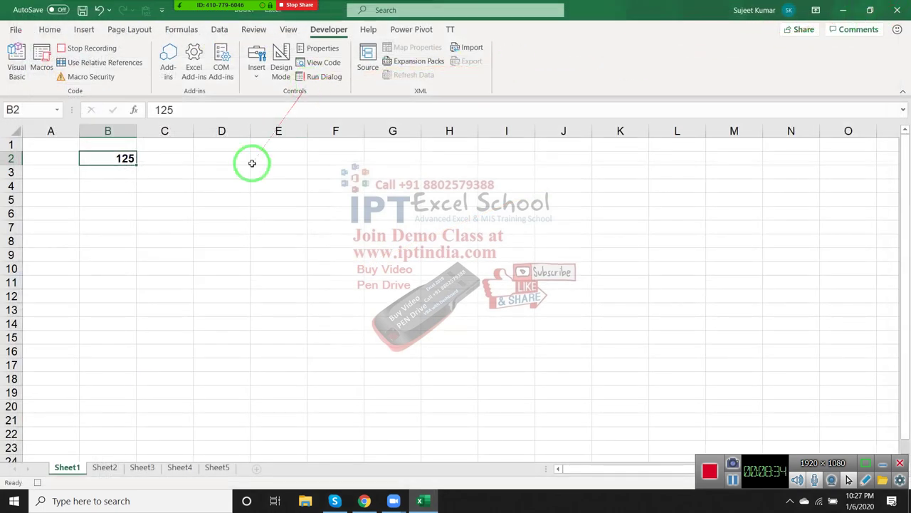
drag(121, 183, 120, 158)
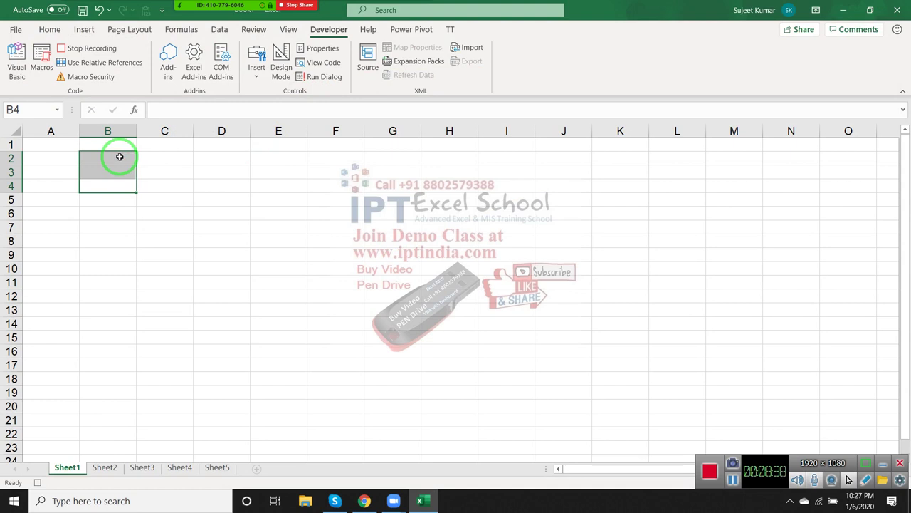
click(49, 29)
click(201, 168)
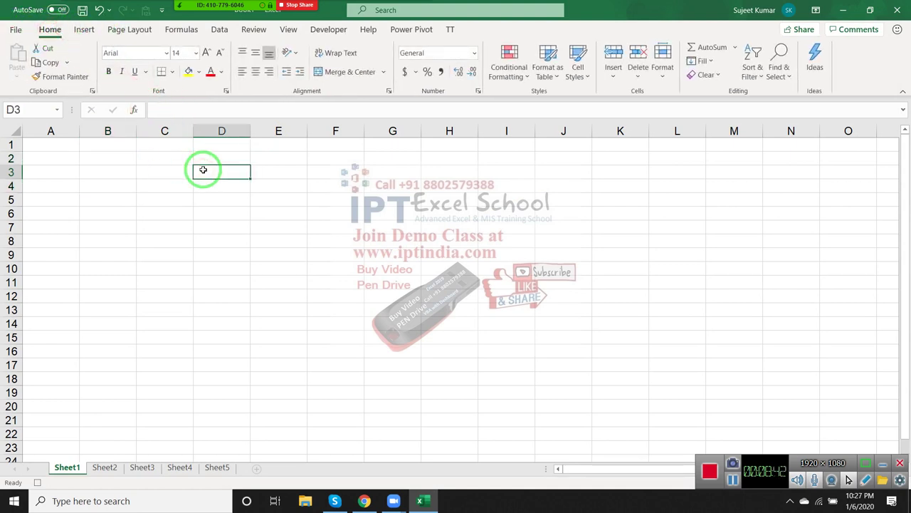
click(37, 482)
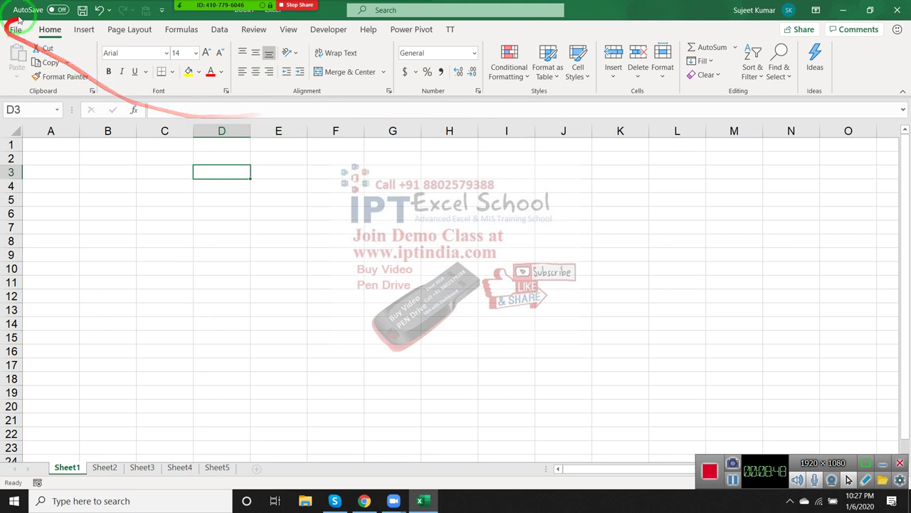
Browse the Insert and Formulas ribbons, then left-align cell C4.
click(83, 29)
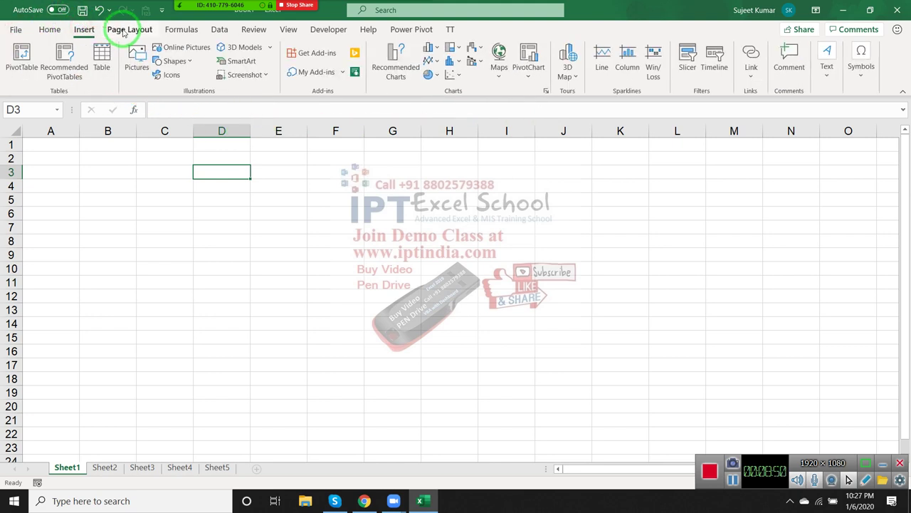
click(179, 30)
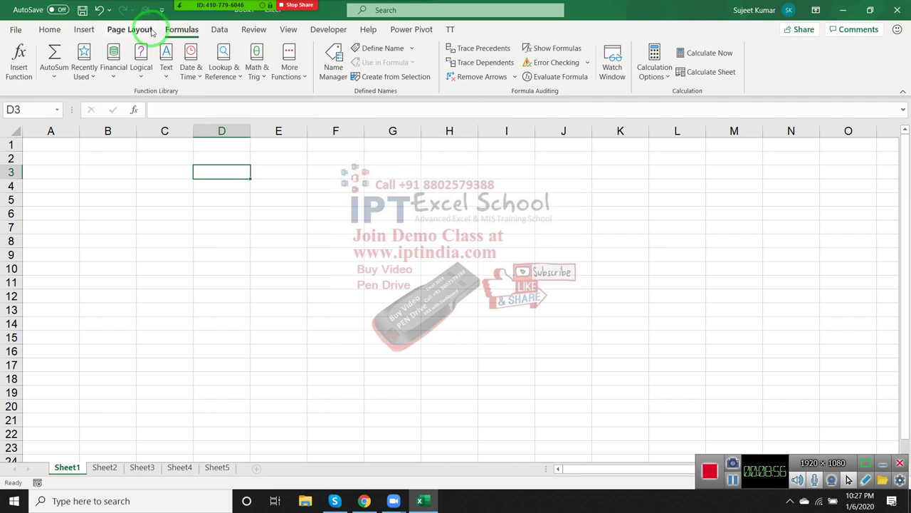
click(137, 185)
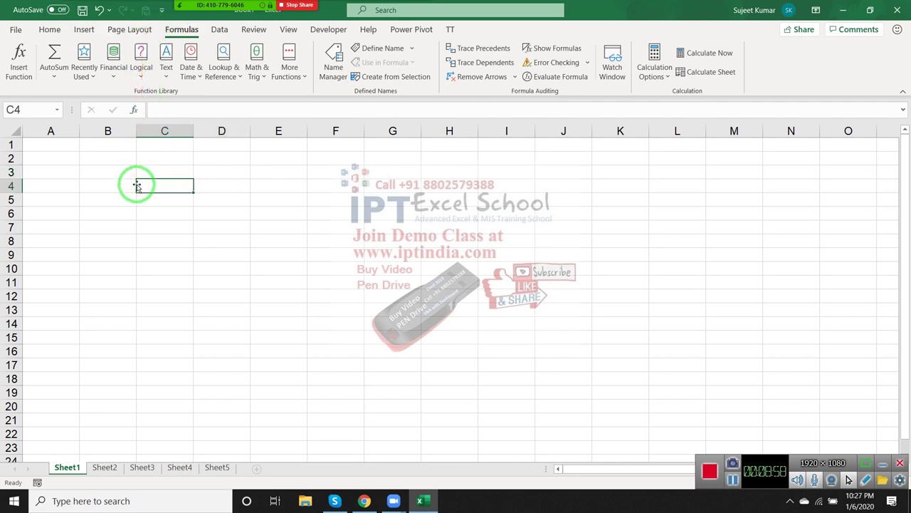
click(52, 31)
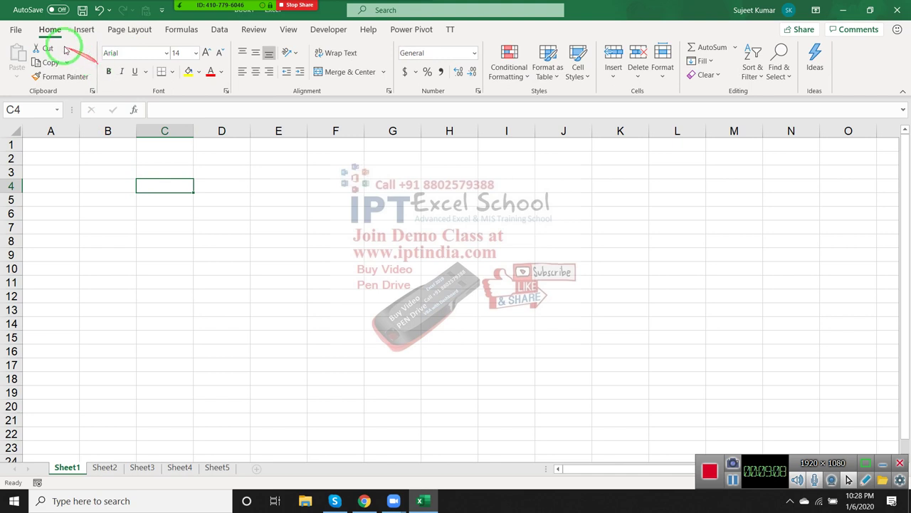
drag(118, 41, 63, 71)
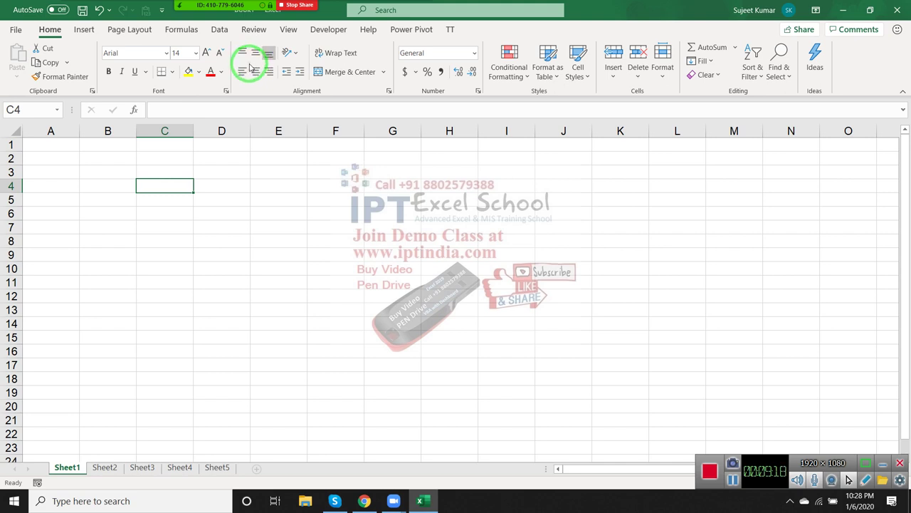
click(243, 71)
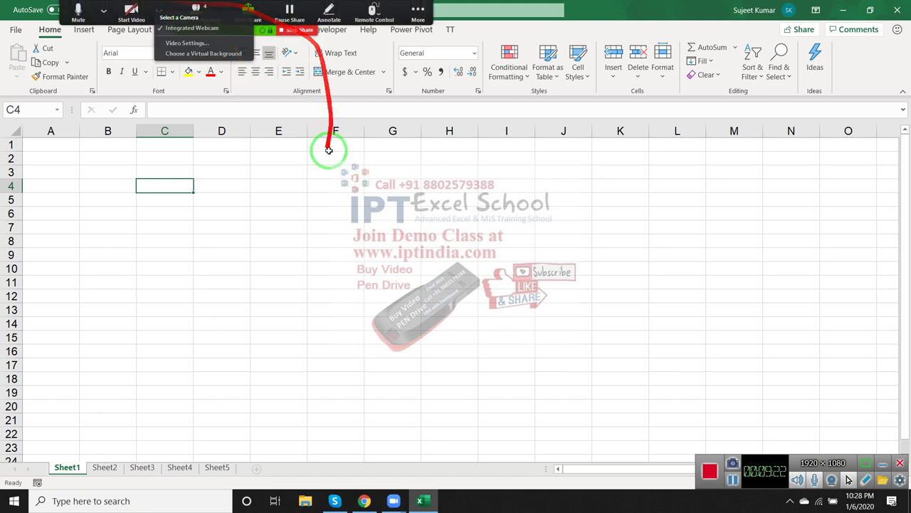
click(277, 221)
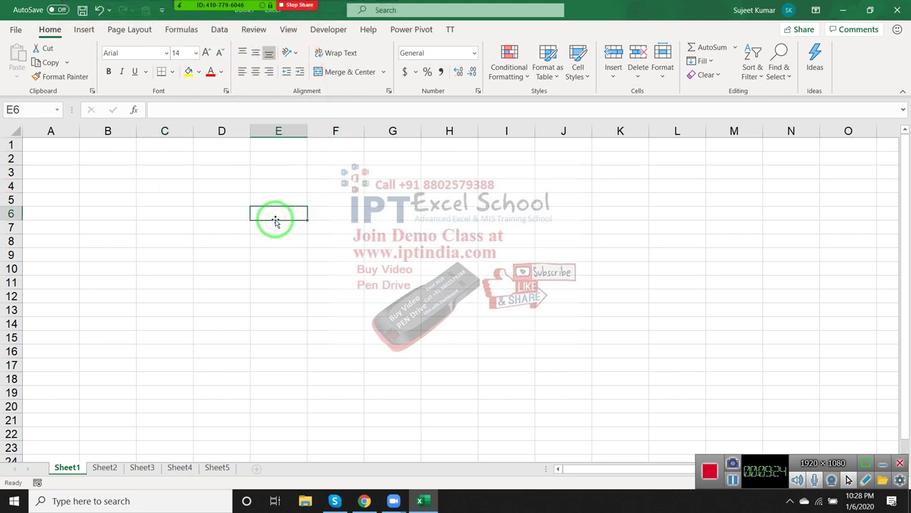
Close Excel without saving Book1, then refresh the Windows desktop.
click(899, 9)
click(507, 336)
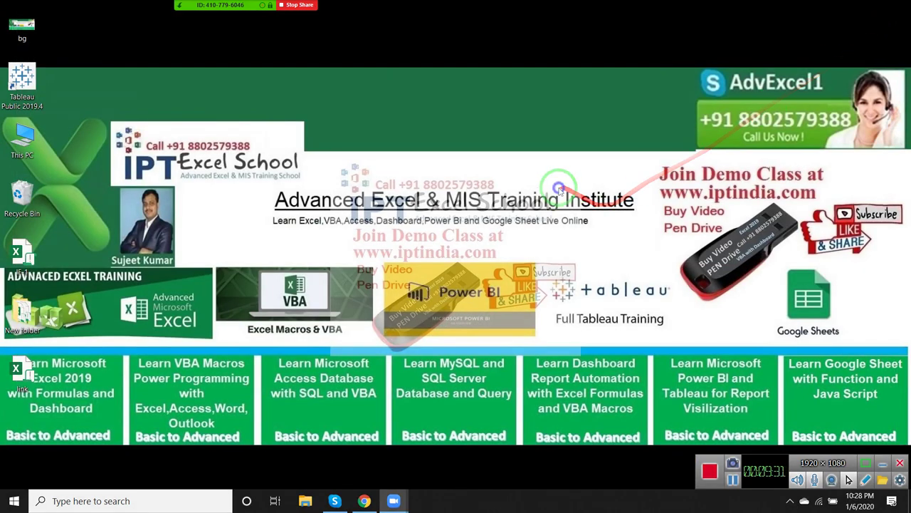
right_click(560, 191)
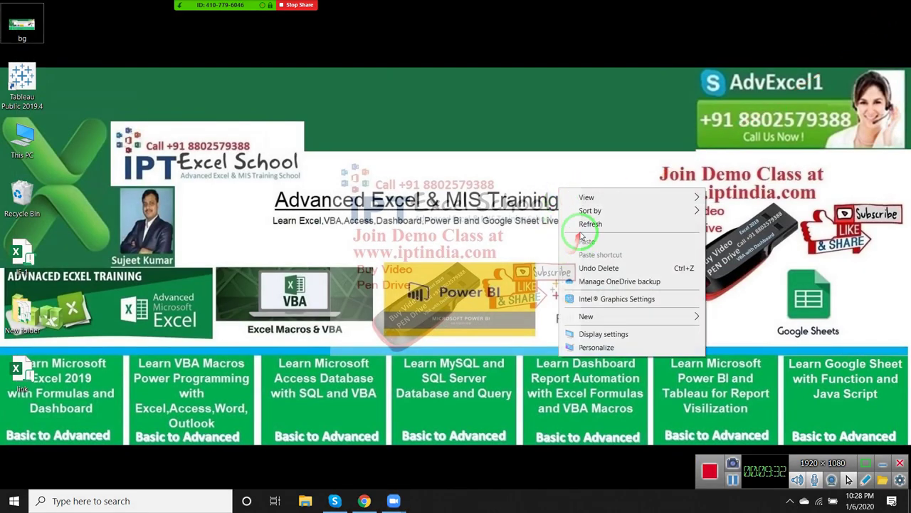
click(582, 225)
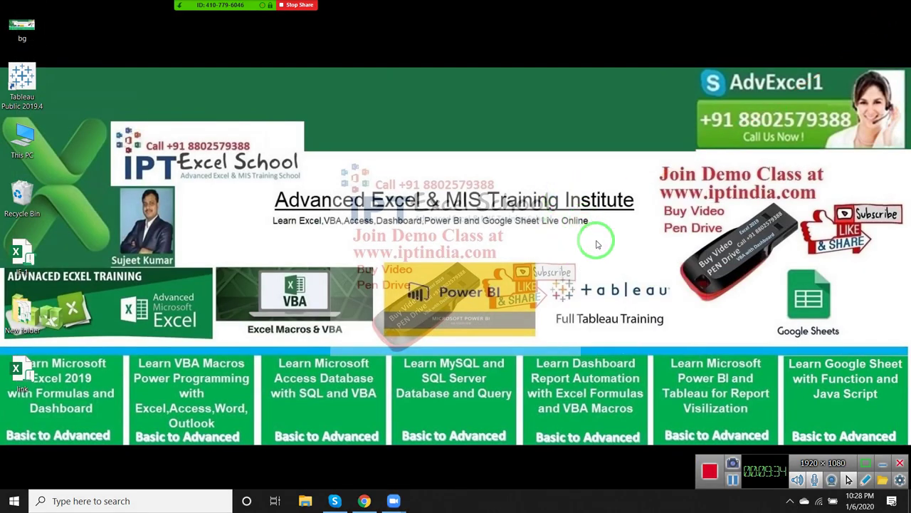